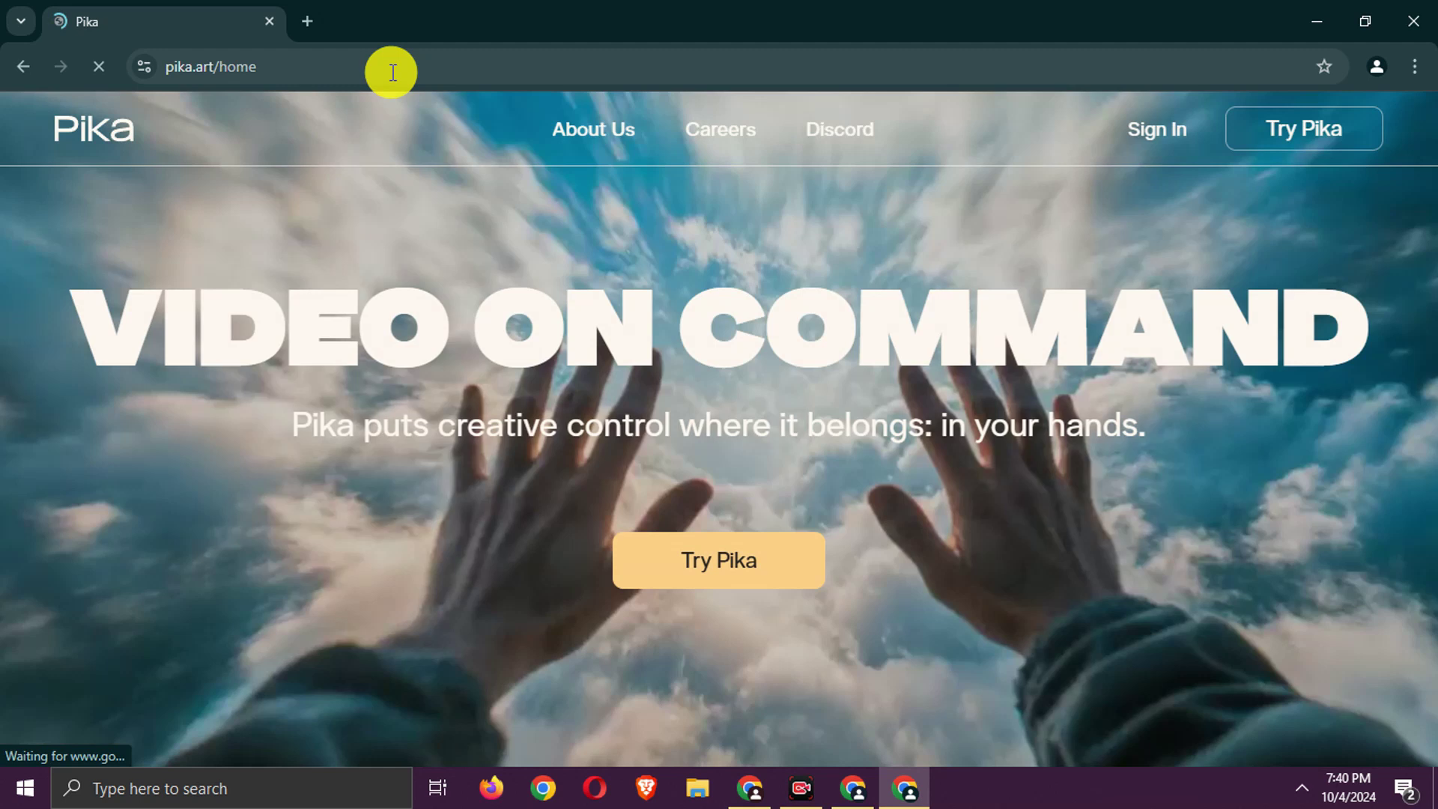
# Create a new Pika account through email sign-in and land on the Explore feed.
pyautogui.click(663, 573)
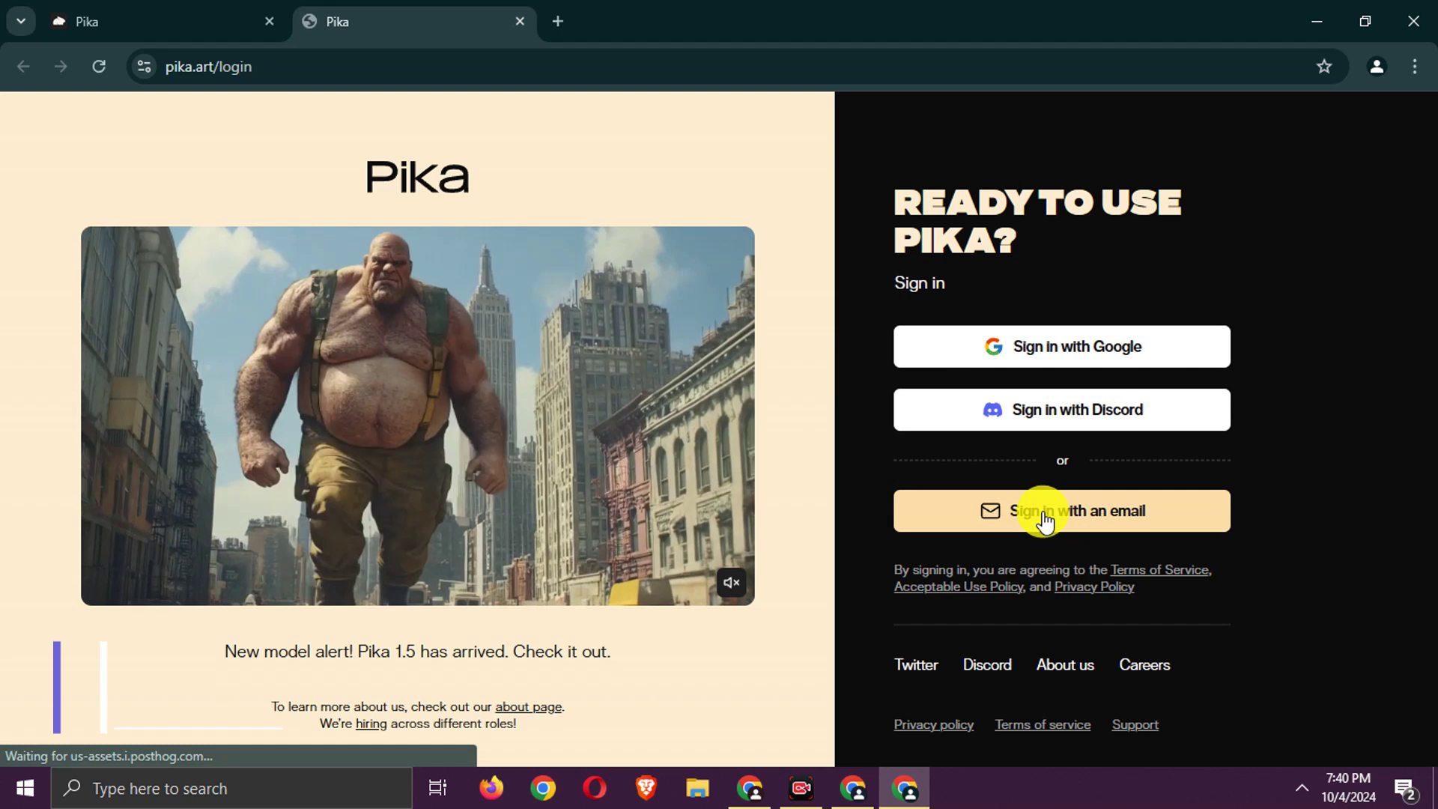
pyautogui.click(1044, 514)
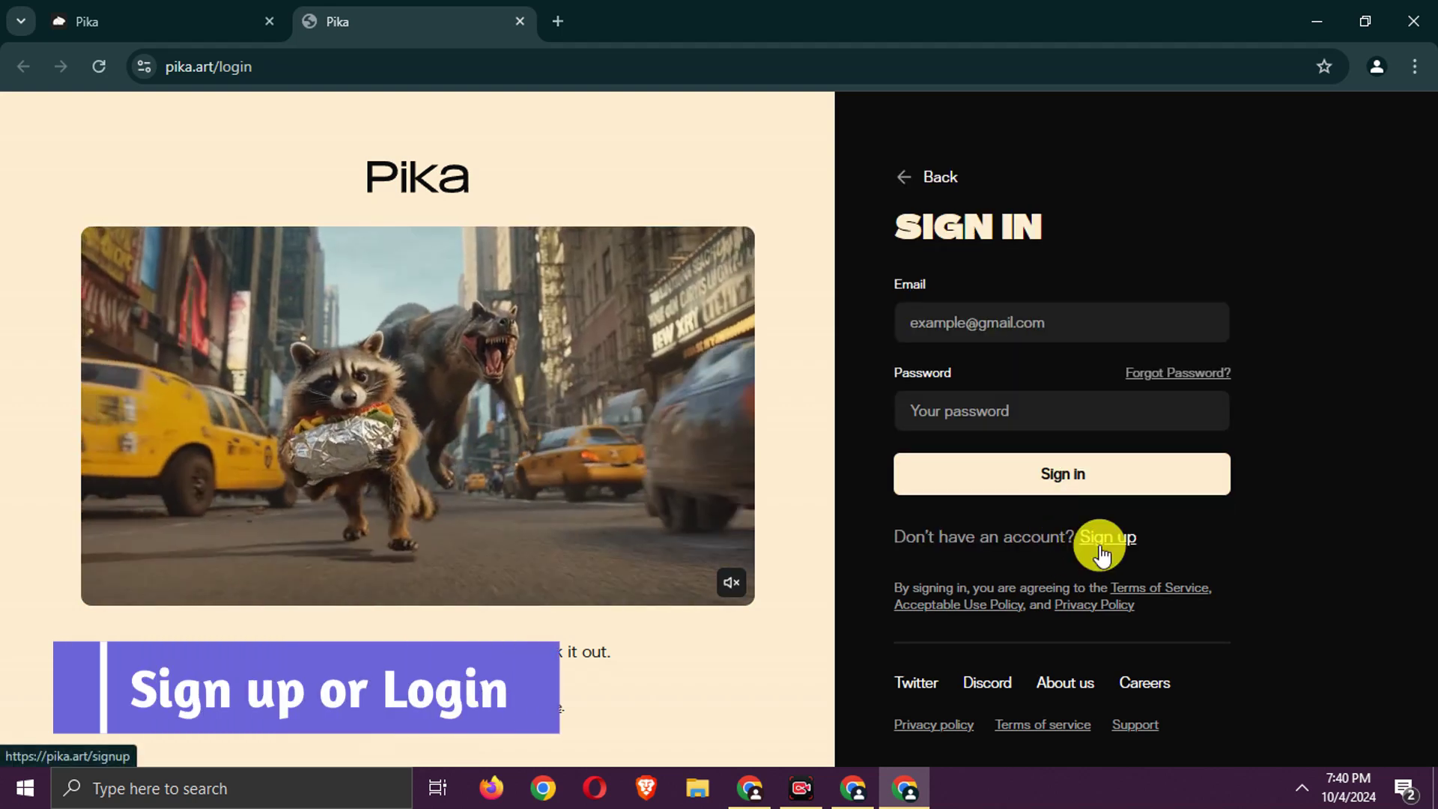
pyautogui.click(1099, 543)
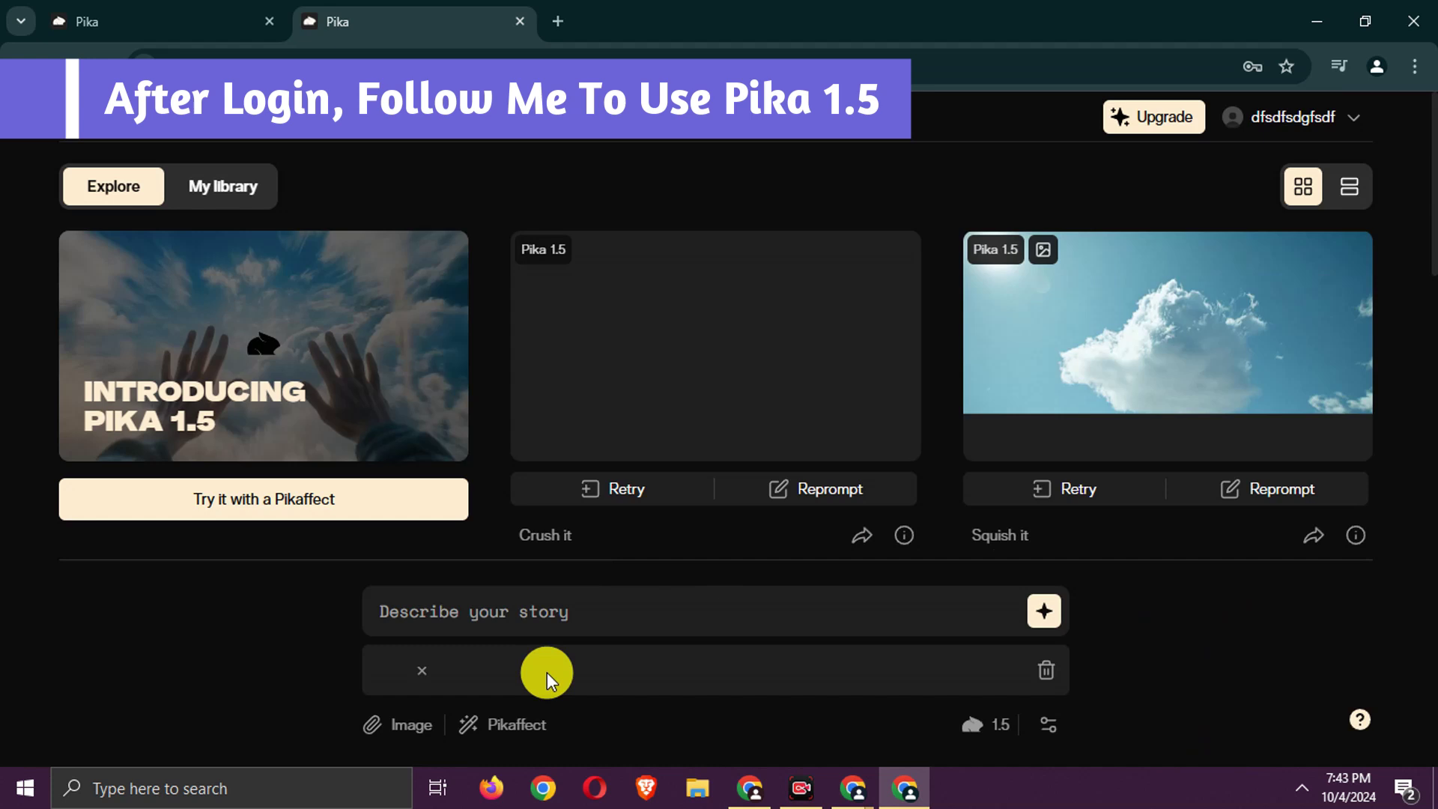
# Attach the red sports car photo to the Pika story prompt.
pyautogui.click(403, 733)
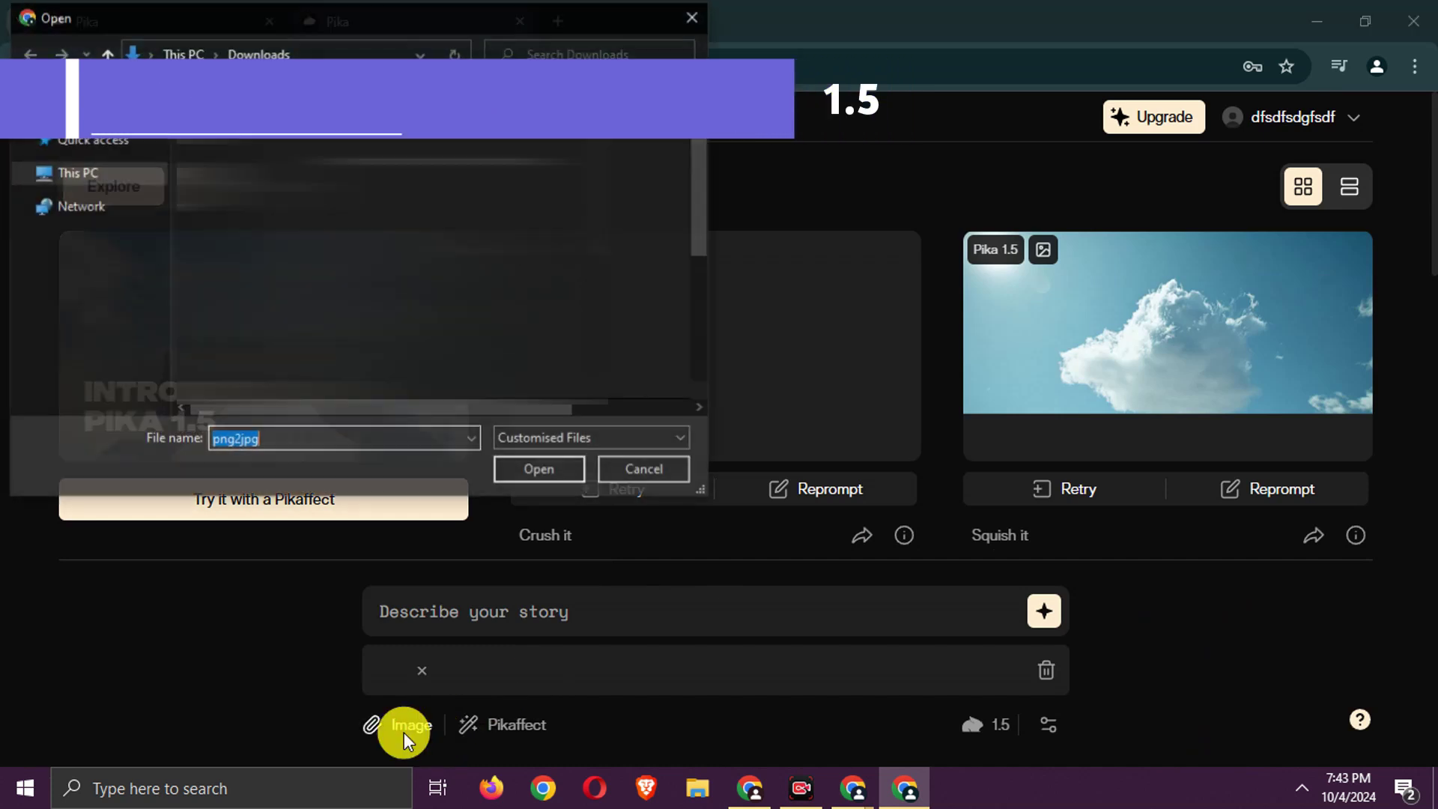
pyautogui.click(300, 180)
pyautogui.press('Return')
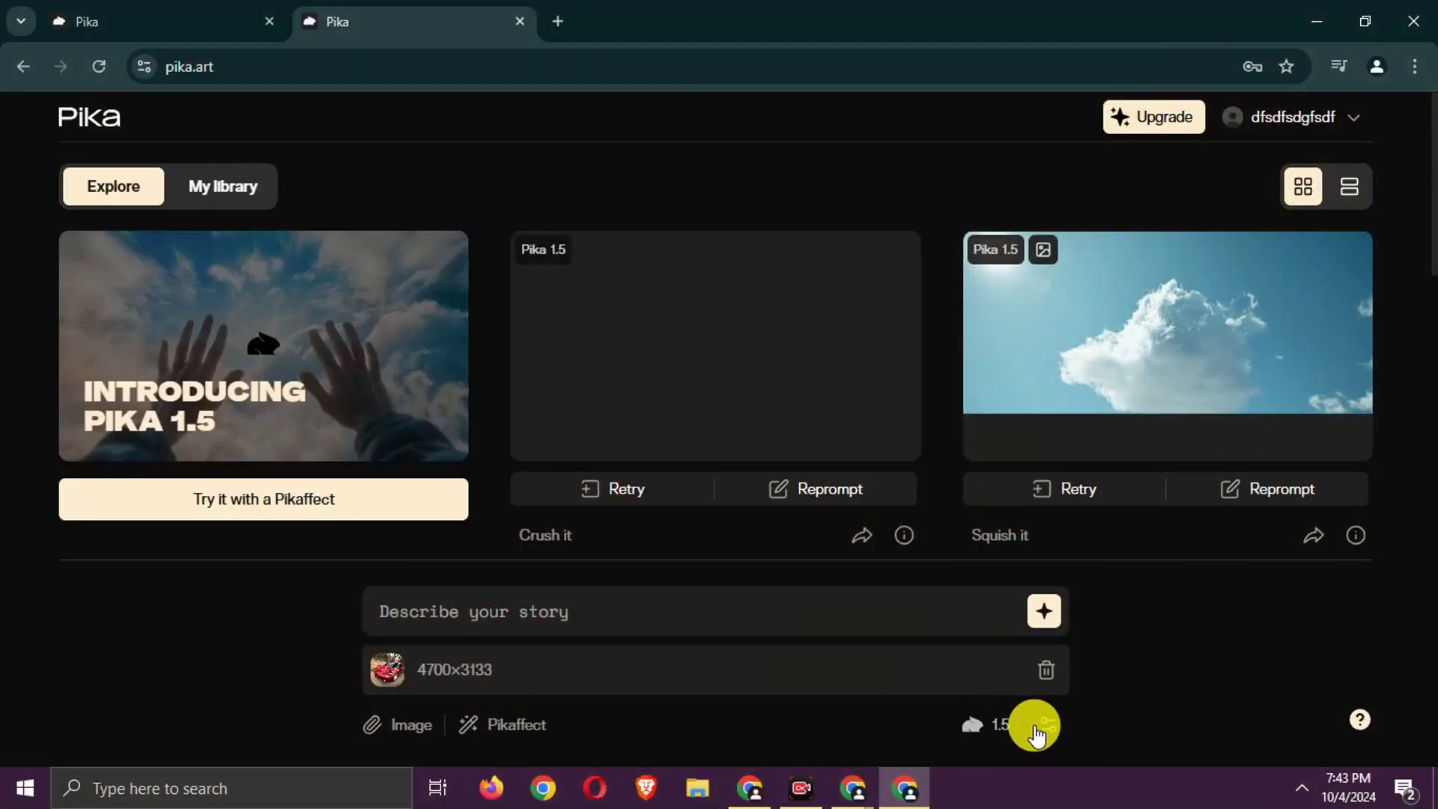
# Review the advanced settings and generate a Pika 1.5 video from the car photo.
pyautogui.click(1046, 726)
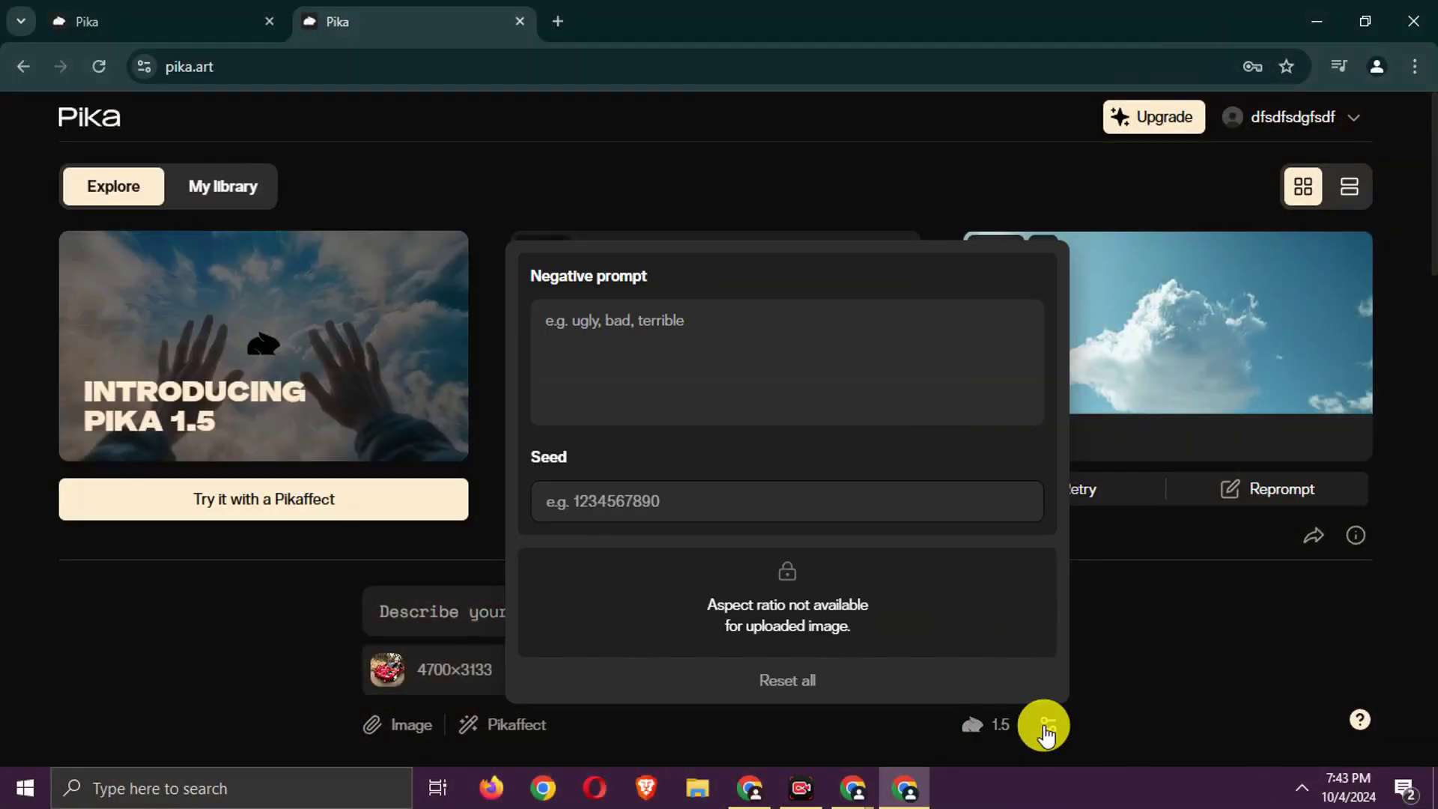
pyautogui.click(1045, 731)
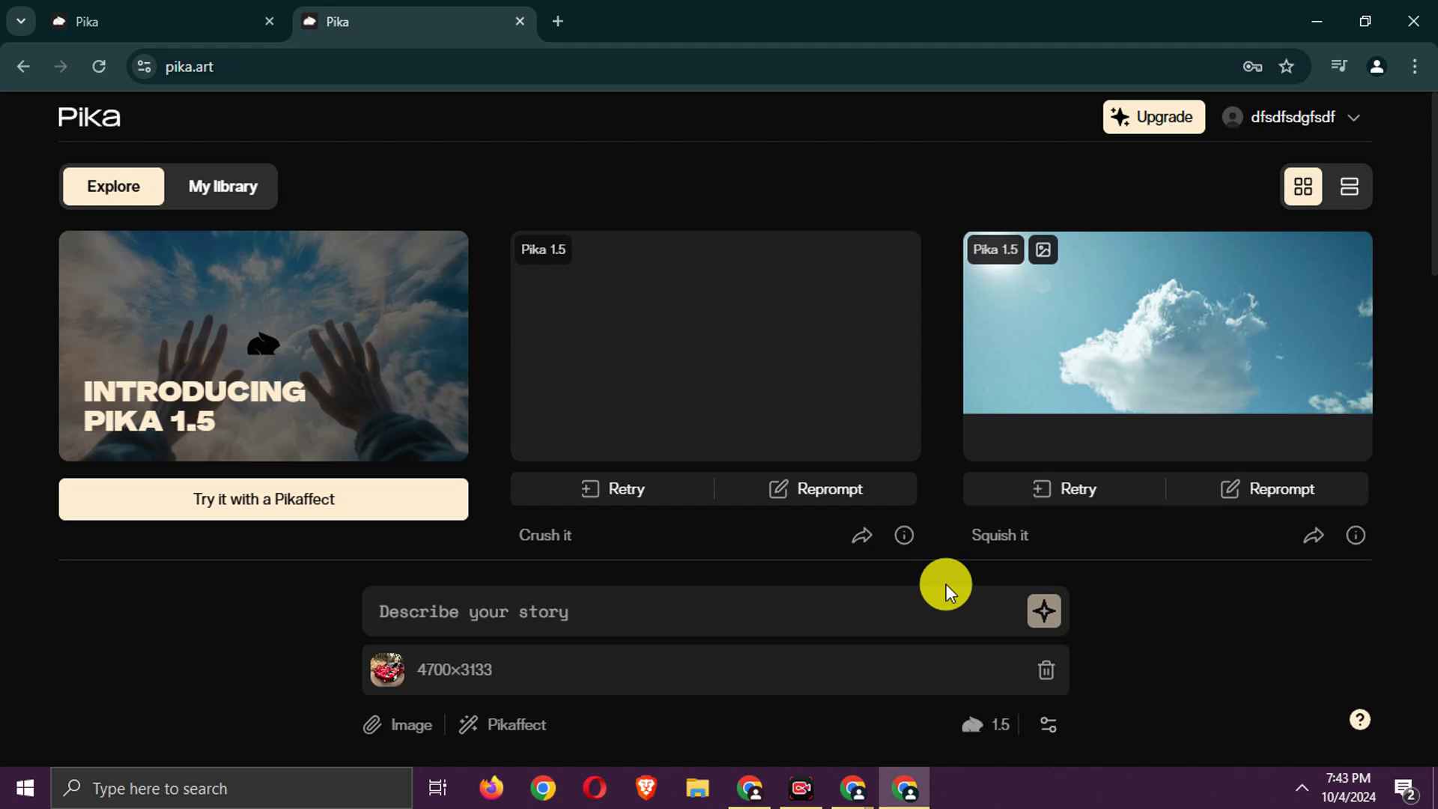
pyautogui.press('Return')
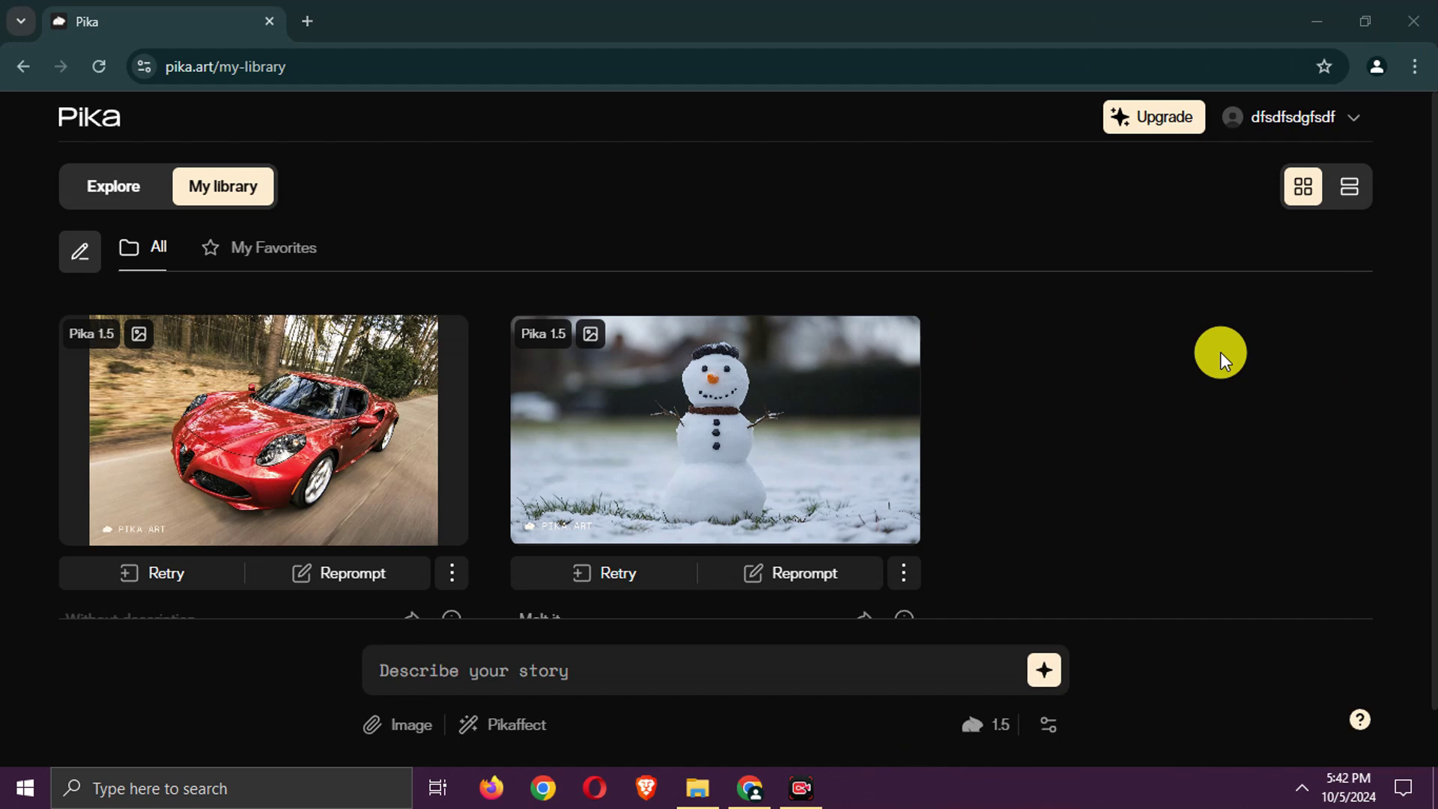
# Download the car card's clip as _seed3206027636.mp4 and play it in VLC from Chrome's downloads.
pyautogui.scroll(-1, 449, 247)
pyautogui.moveTo(292, 358)
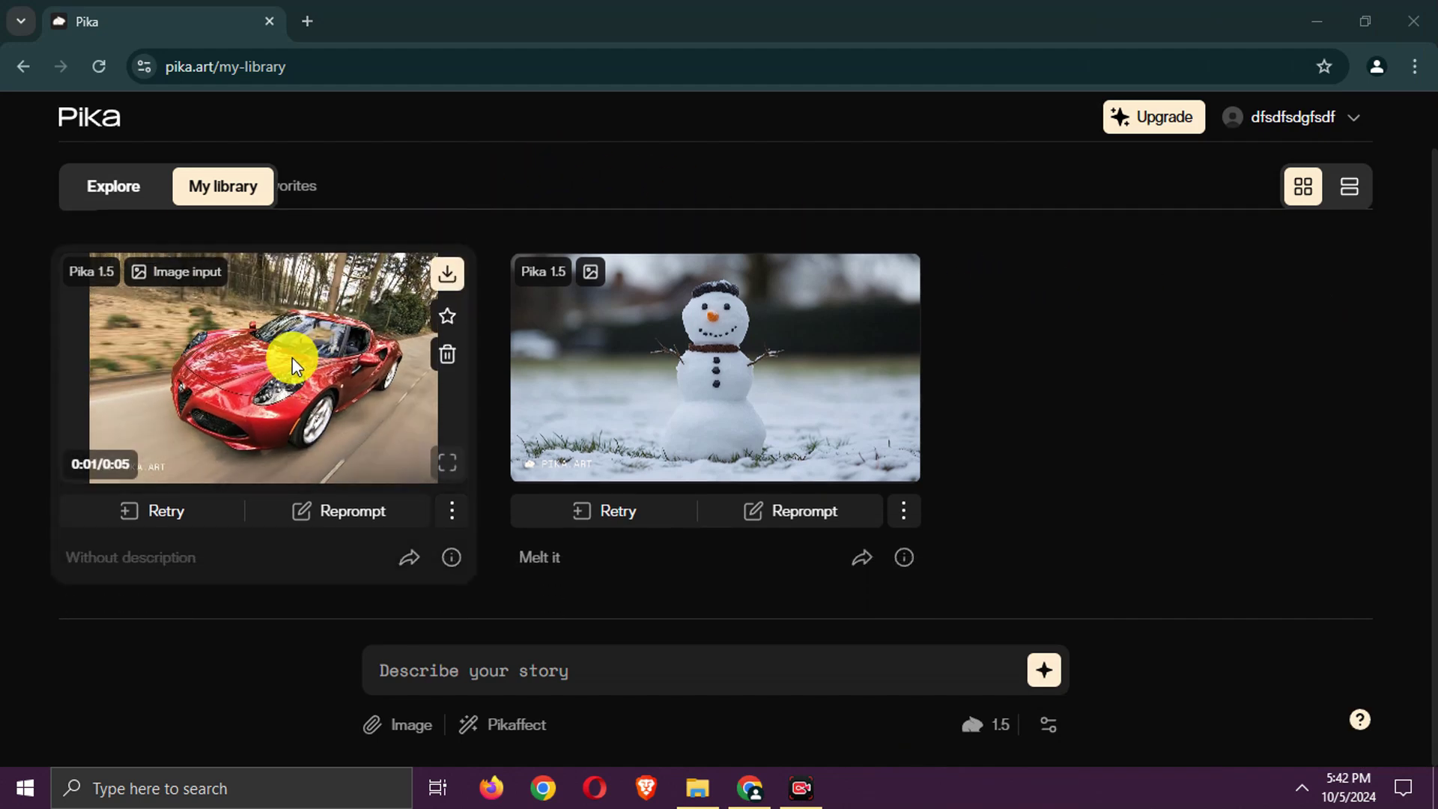
pyautogui.click(445, 274)
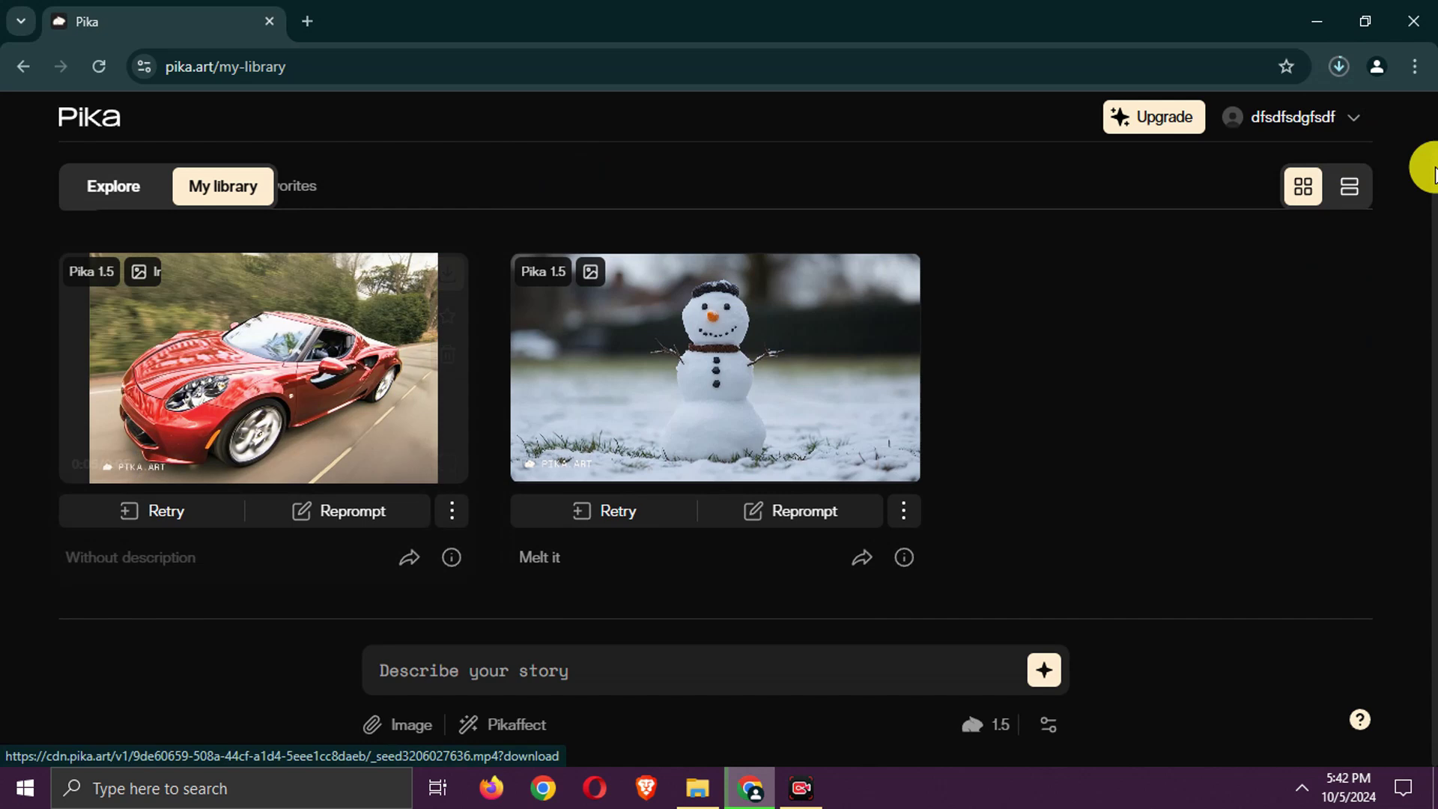
pyautogui.click(1337, 66)
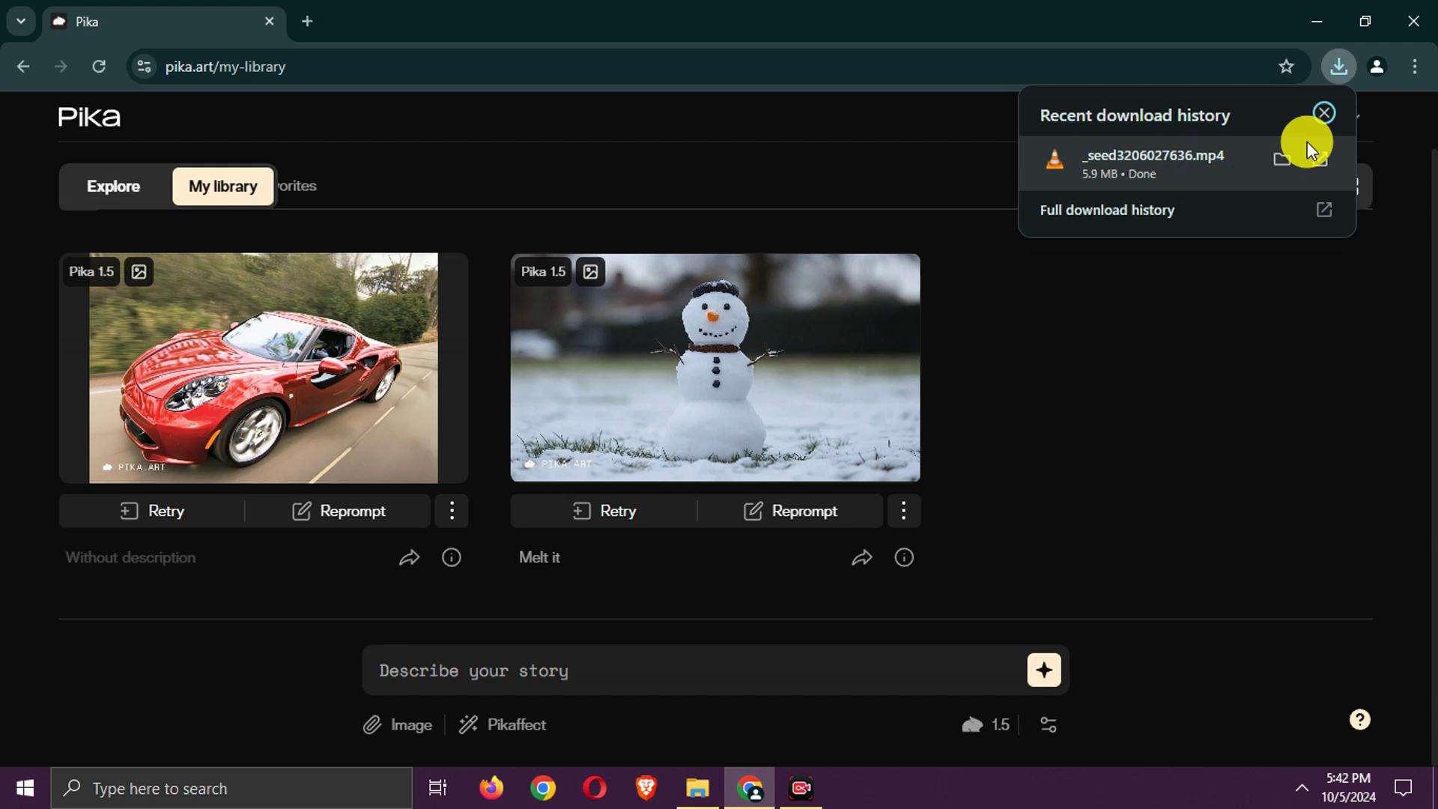
pyautogui.click(1321, 159)
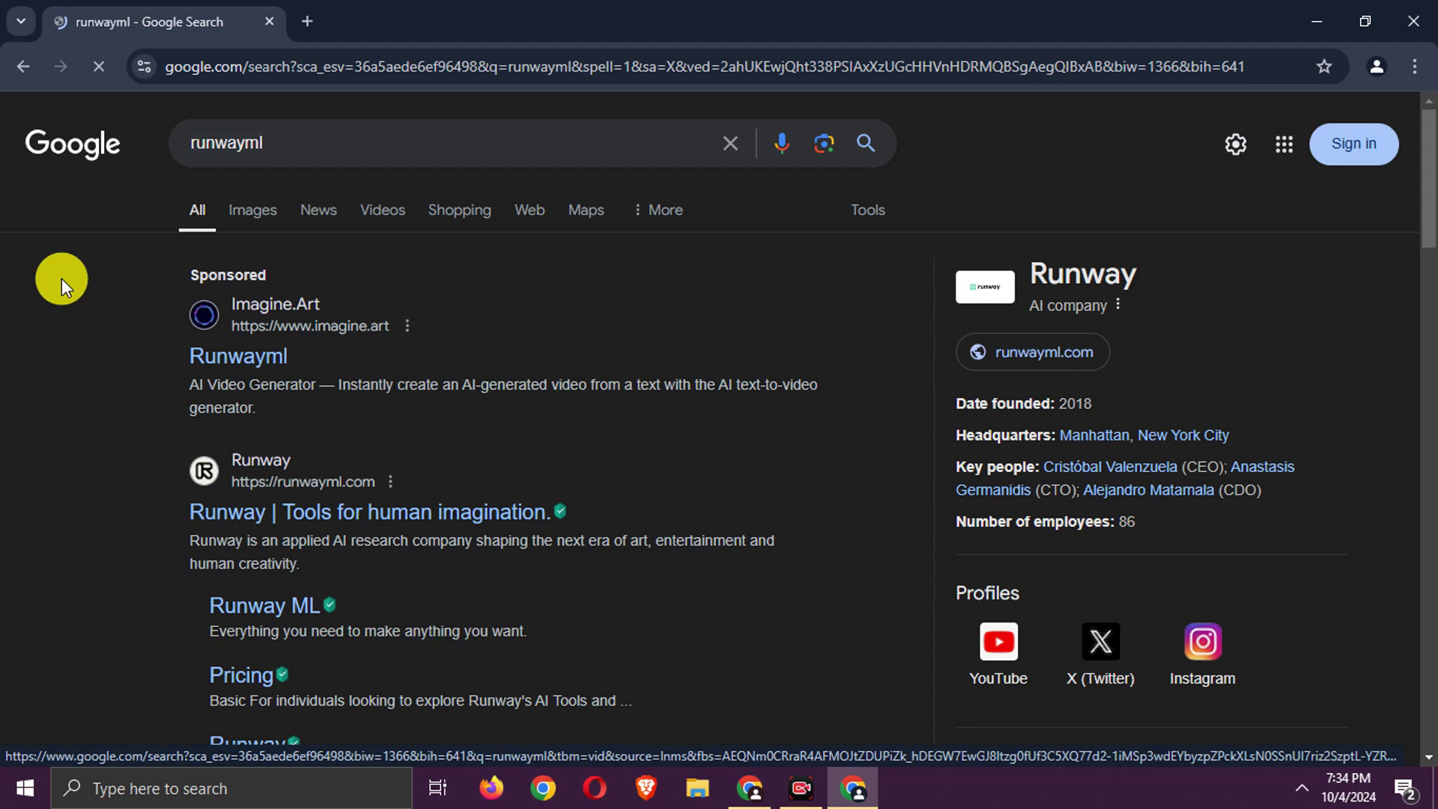
# Visit runwayml.com from the search results and follow 'Try Runway' to the login page.
pyautogui.moveTo(270, 146); pyautogui.dragTo(210, 154)
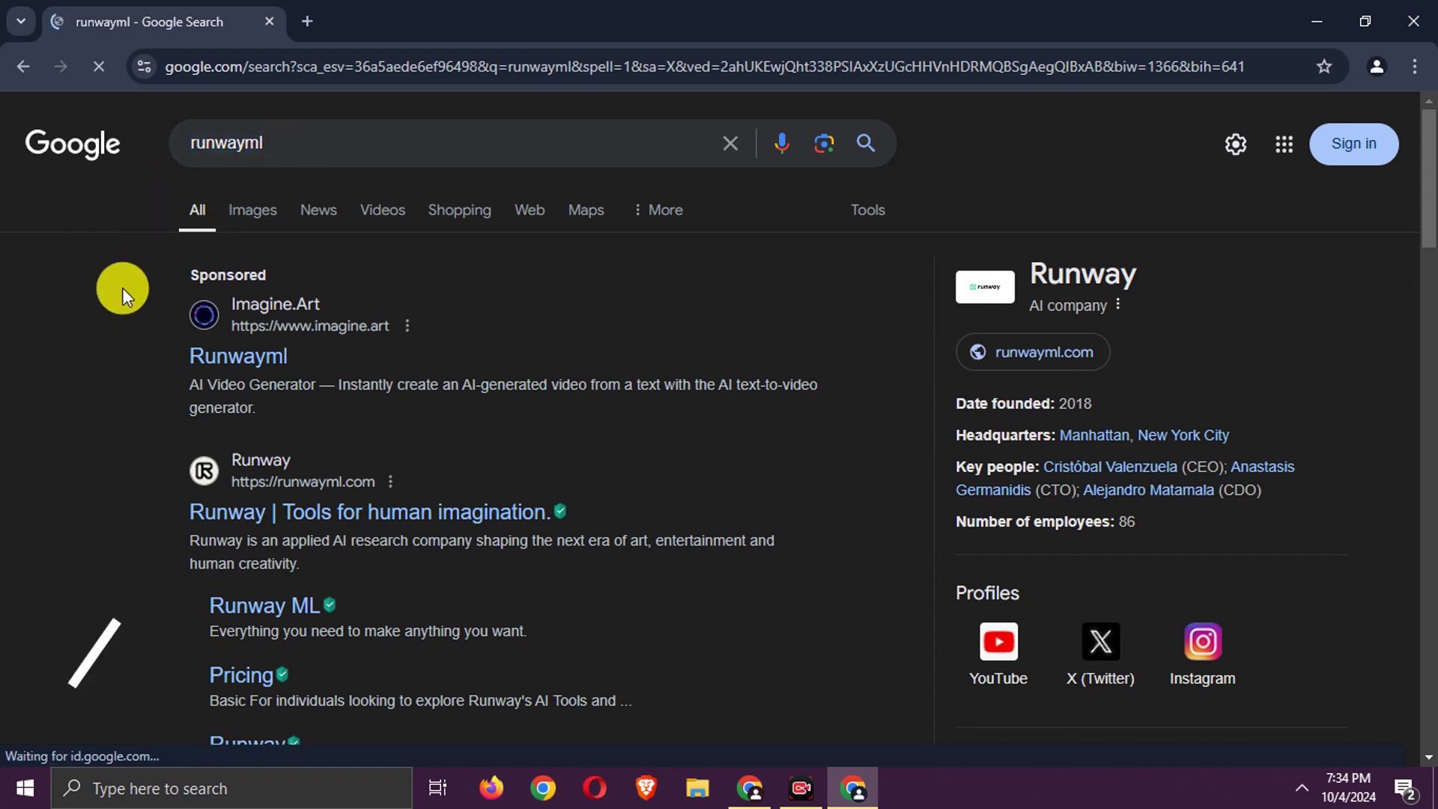
pyautogui.scroll(-2, 225, 330)
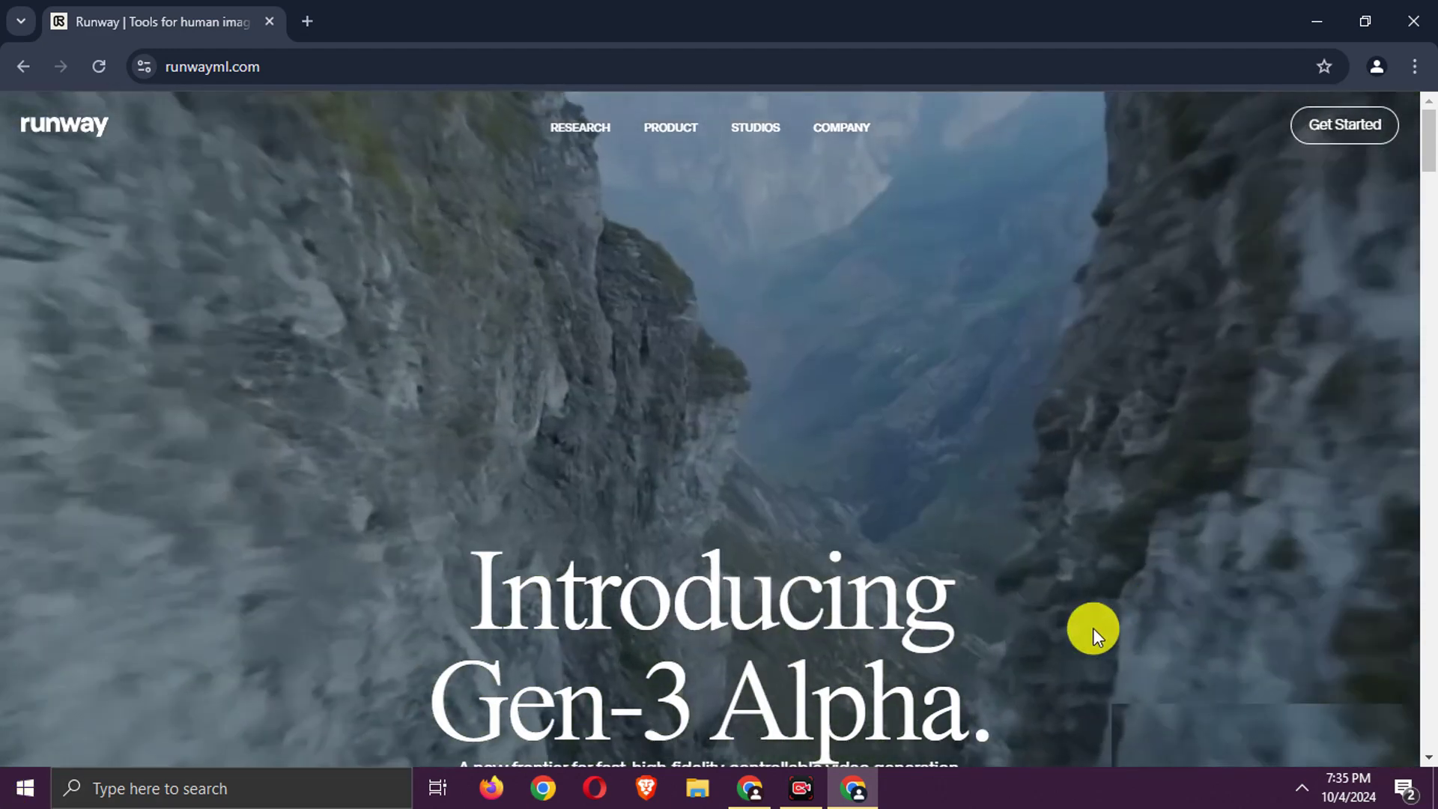
pyautogui.scroll(-4, 472, 420)
pyautogui.scroll(-3, 473, 425)
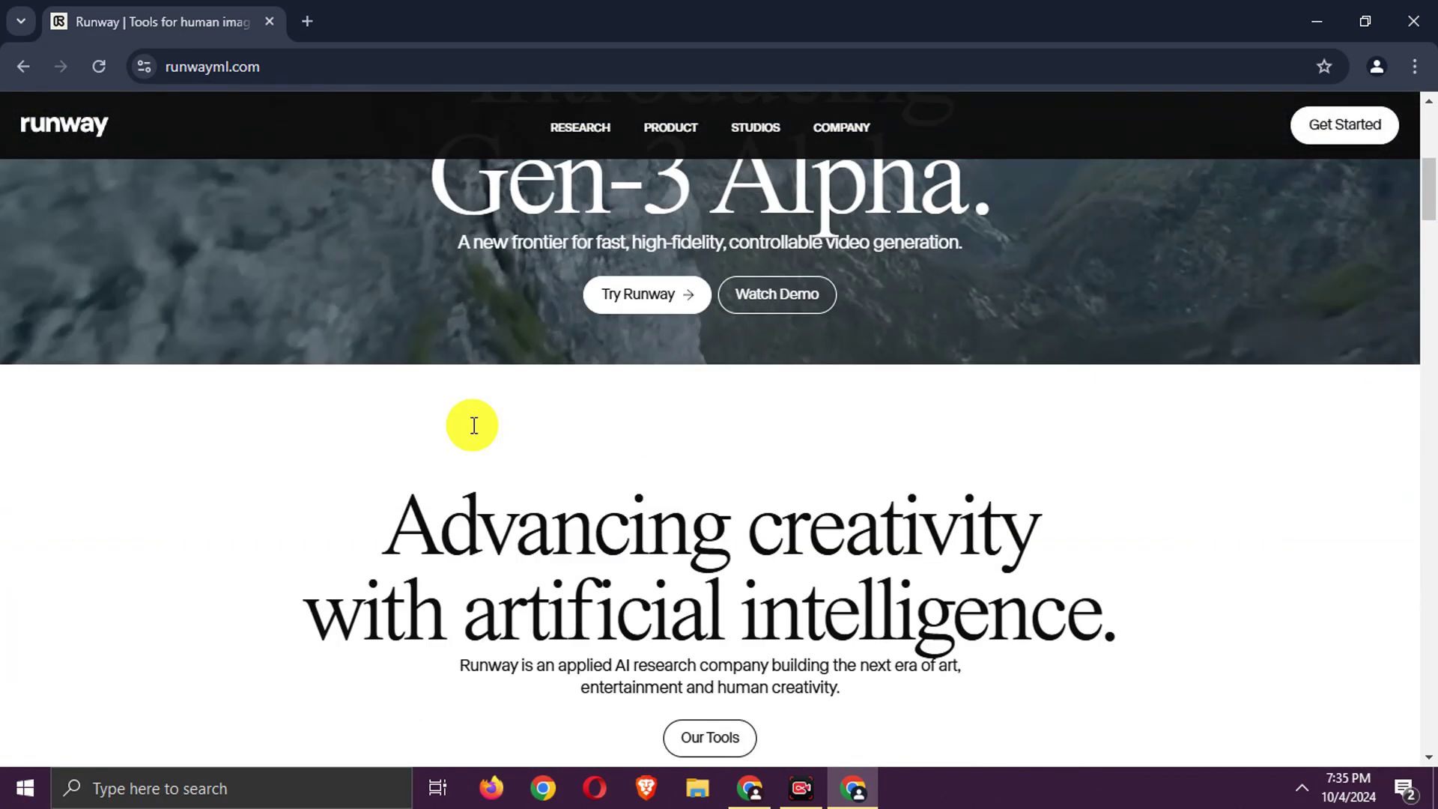
pyautogui.click(612, 303)
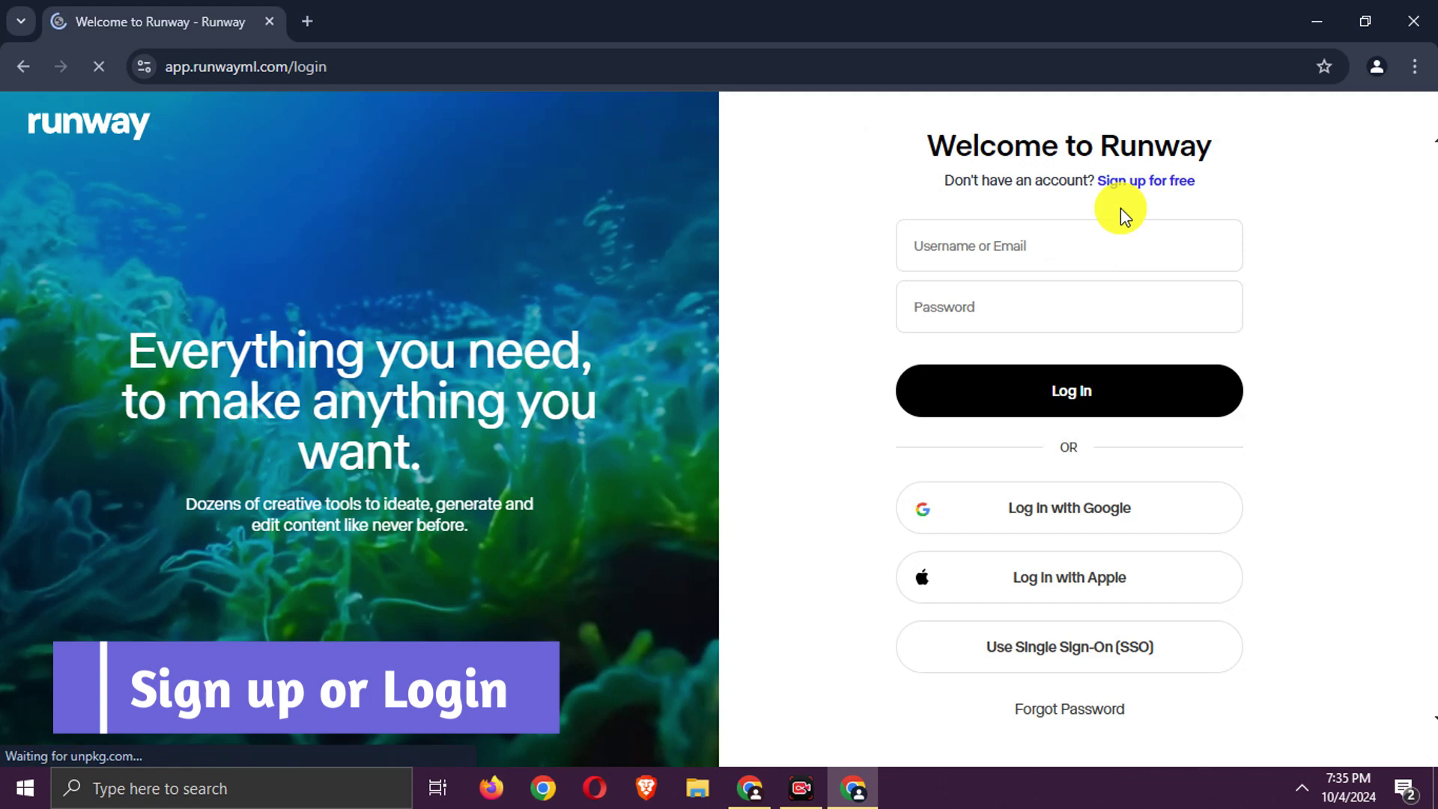
# Register a free Runway account and dismiss the Upgrade offer.
pyautogui.click(1134, 180)
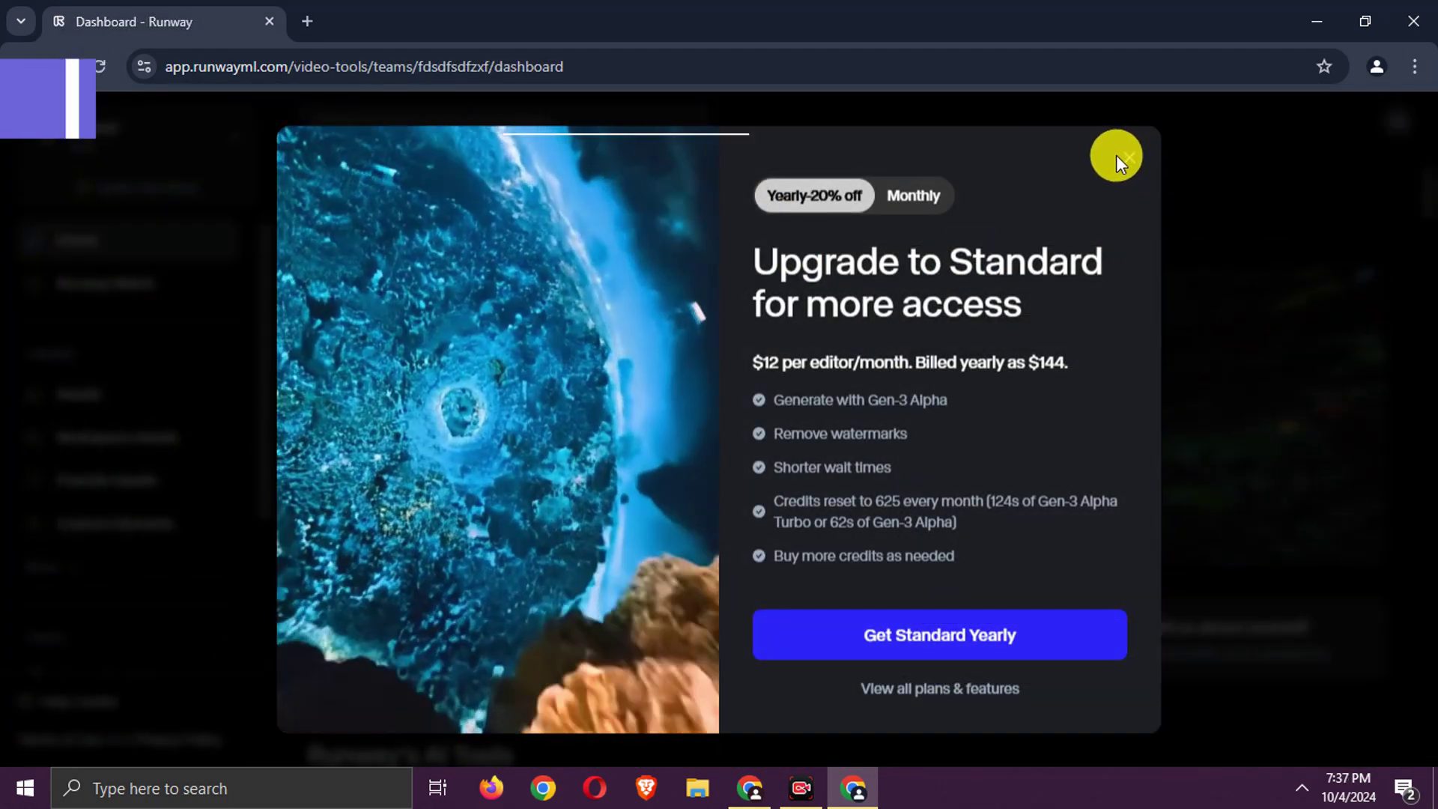
pyautogui.click(1127, 156)
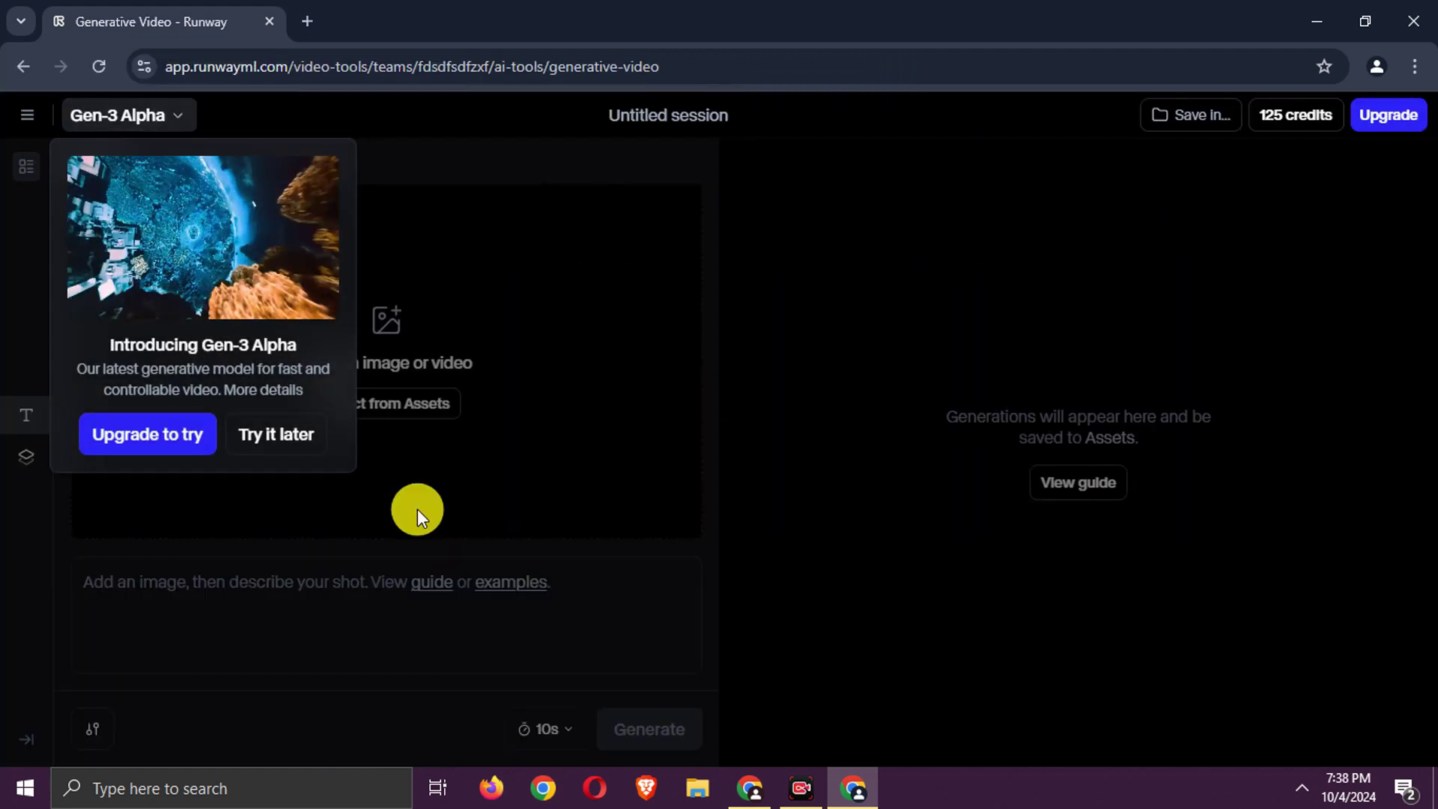
# Upload the red car JPG from Downloads through Assets as the first frame, keeping Gen-3 Alpha Turbo.
pyautogui.click(281, 433)
pyautogui.click(401, 406)
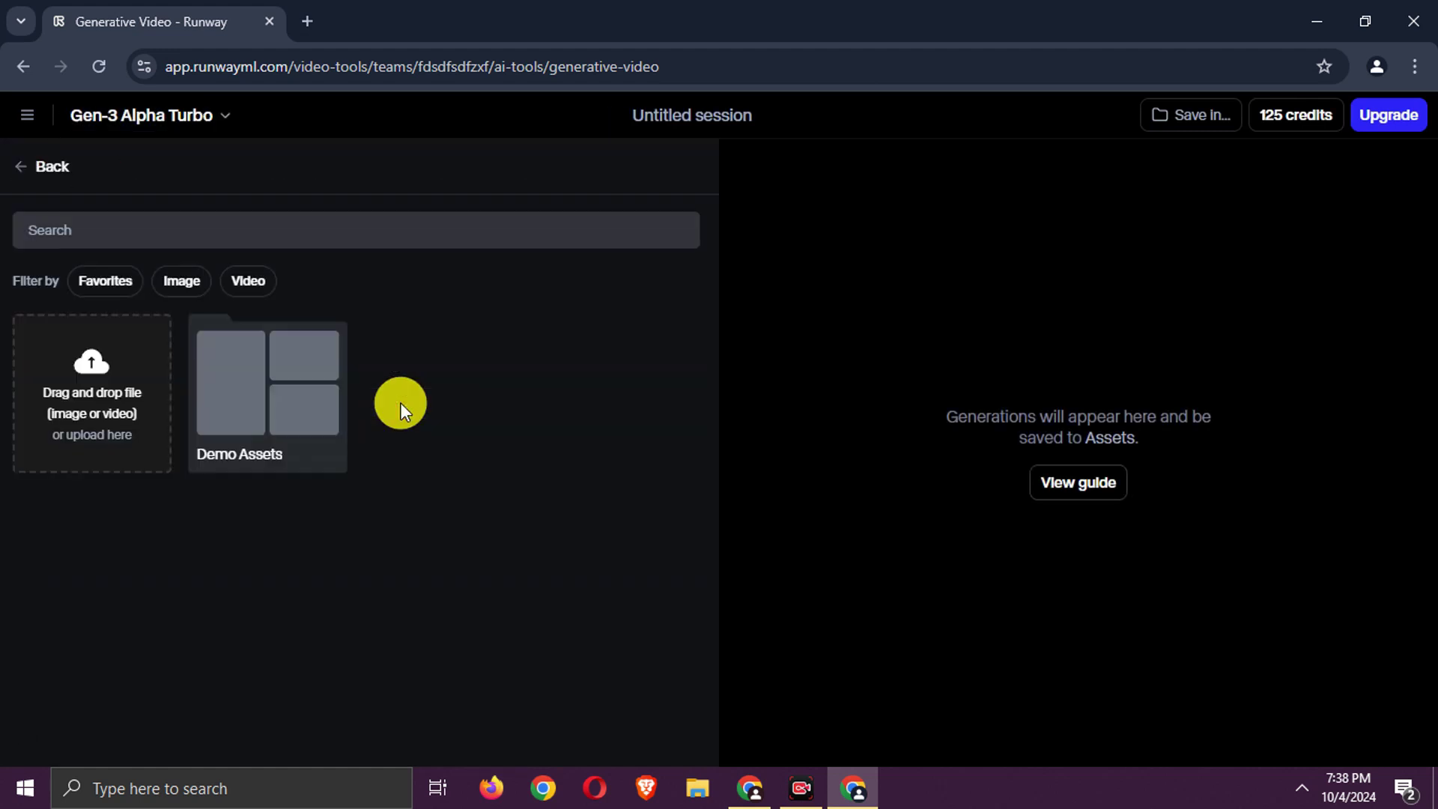
pyautogui.click(114, 358)
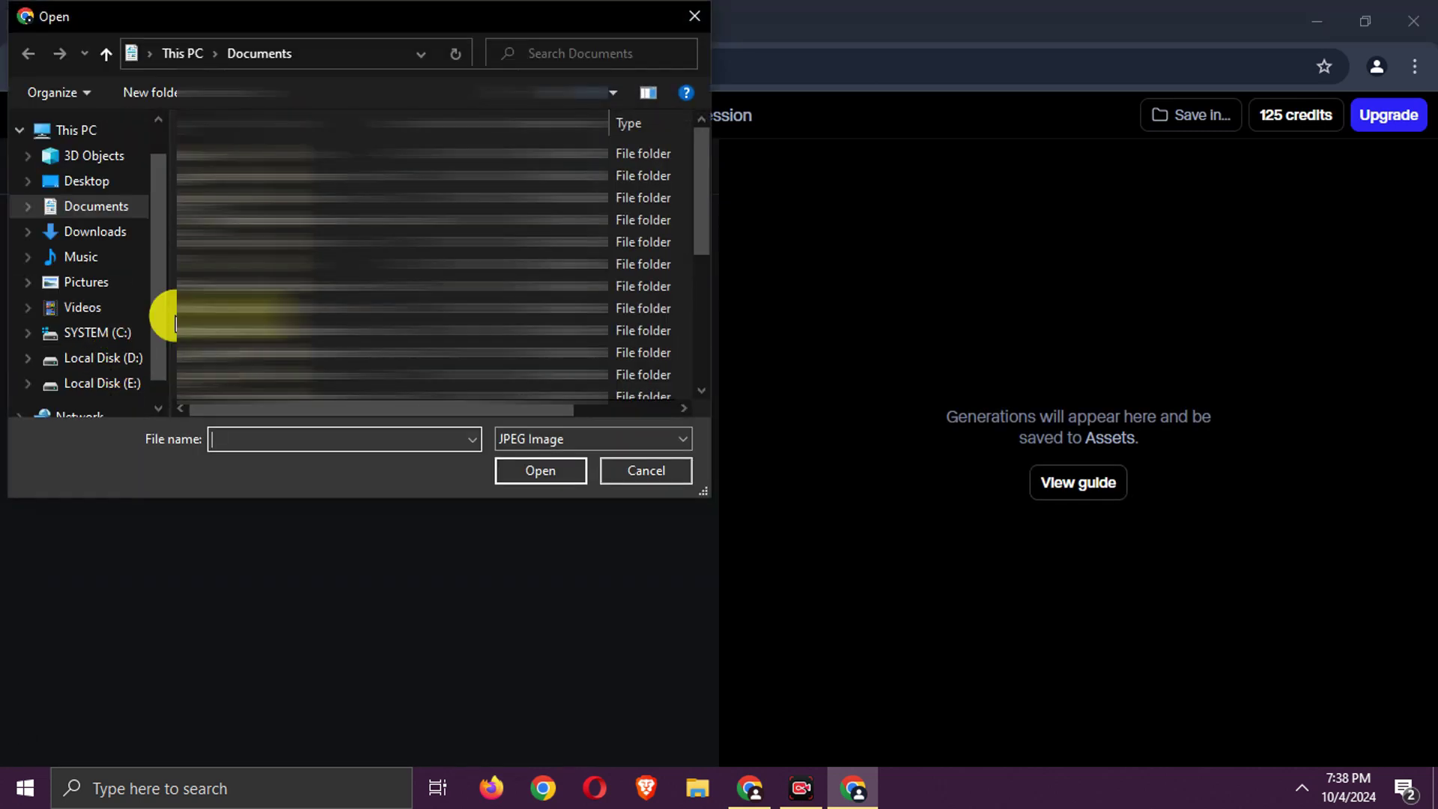
pyautogui.click(90, 230)
pyautogui.doubleClick(255, 182)
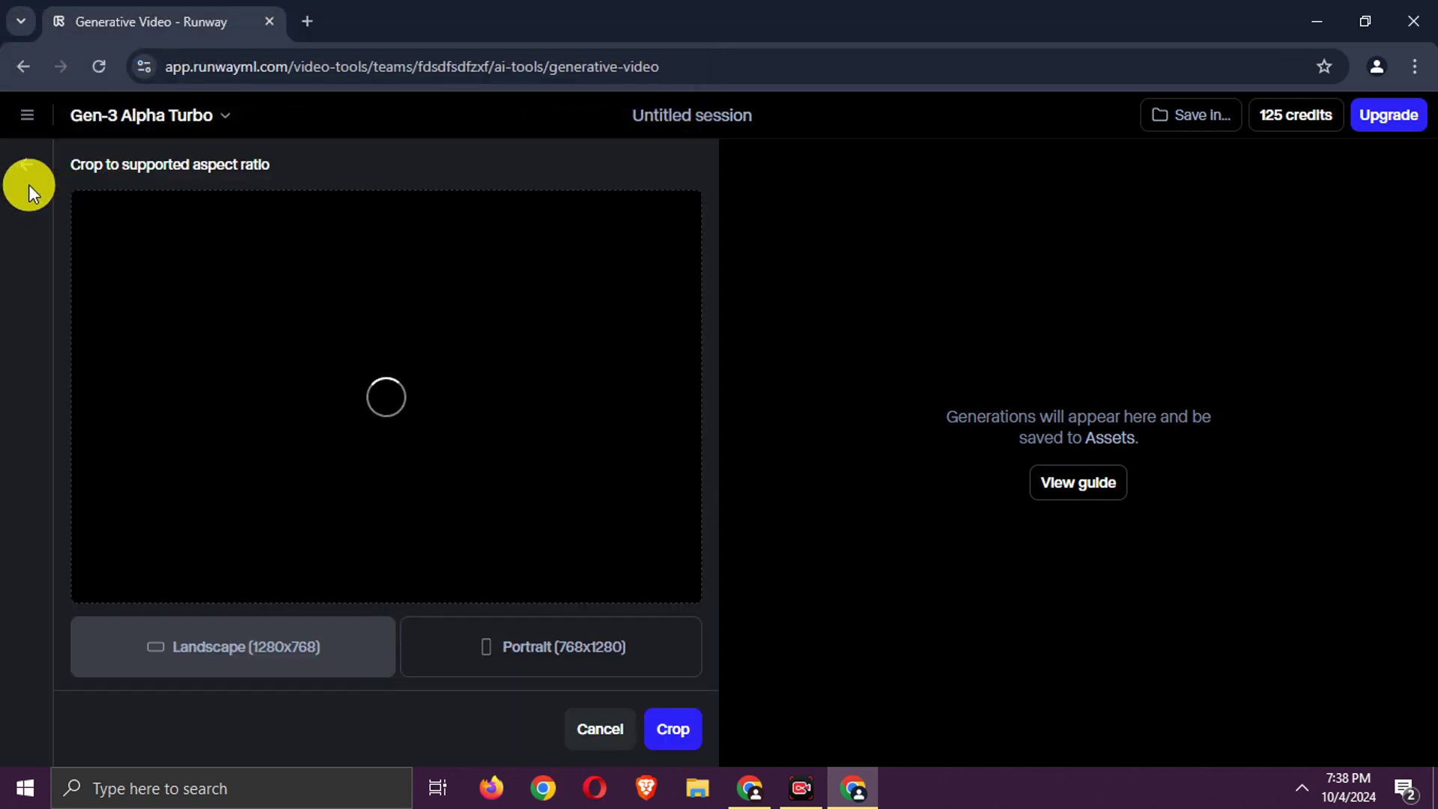
pyautogui.click(196, 118)
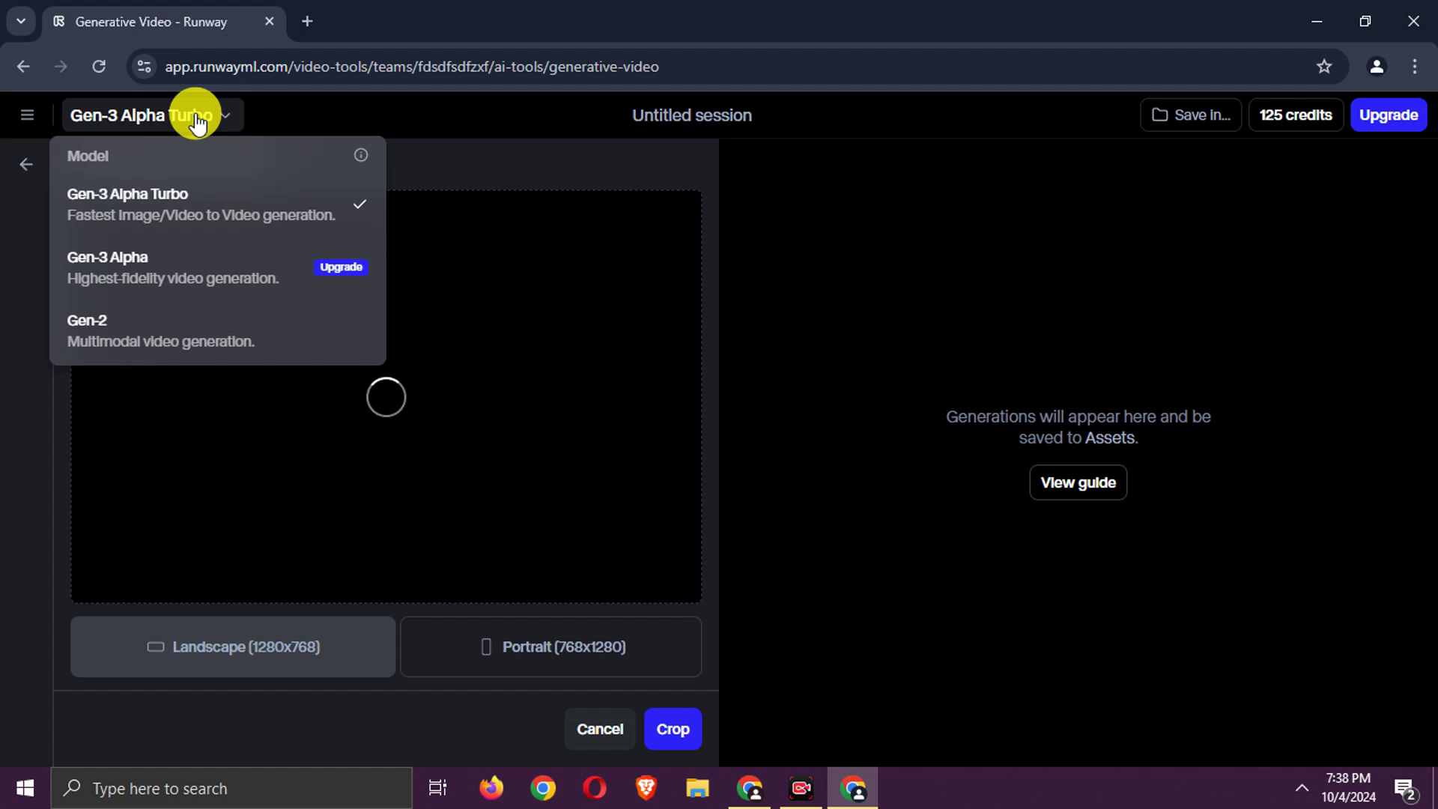
pyautogui.click(198, 118)
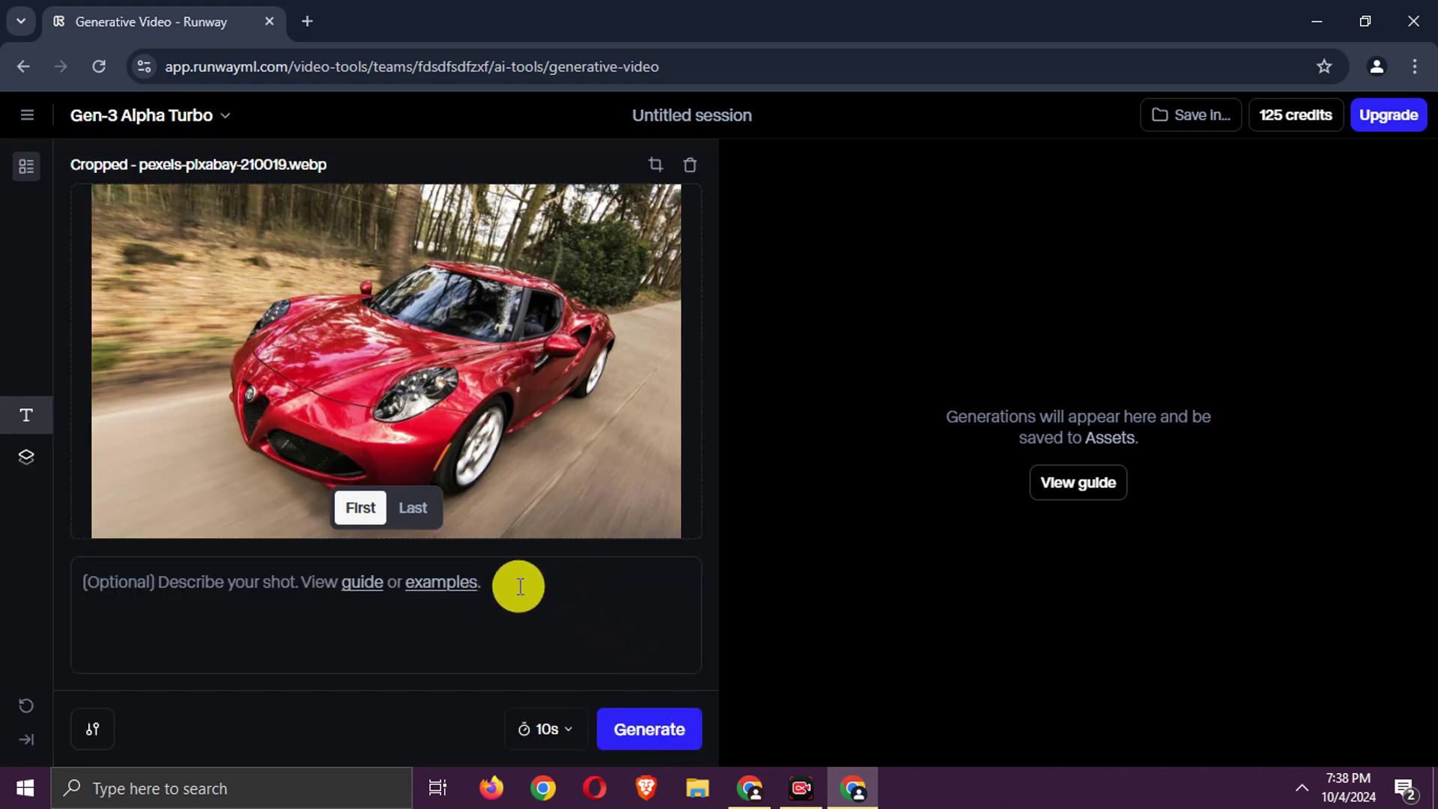
# Set the Gen-3 Alpha Turbo clip duration to 5 seconds and generate the car video.
pyautogui.click(548, 734)
pyautogui.click(479, 639)
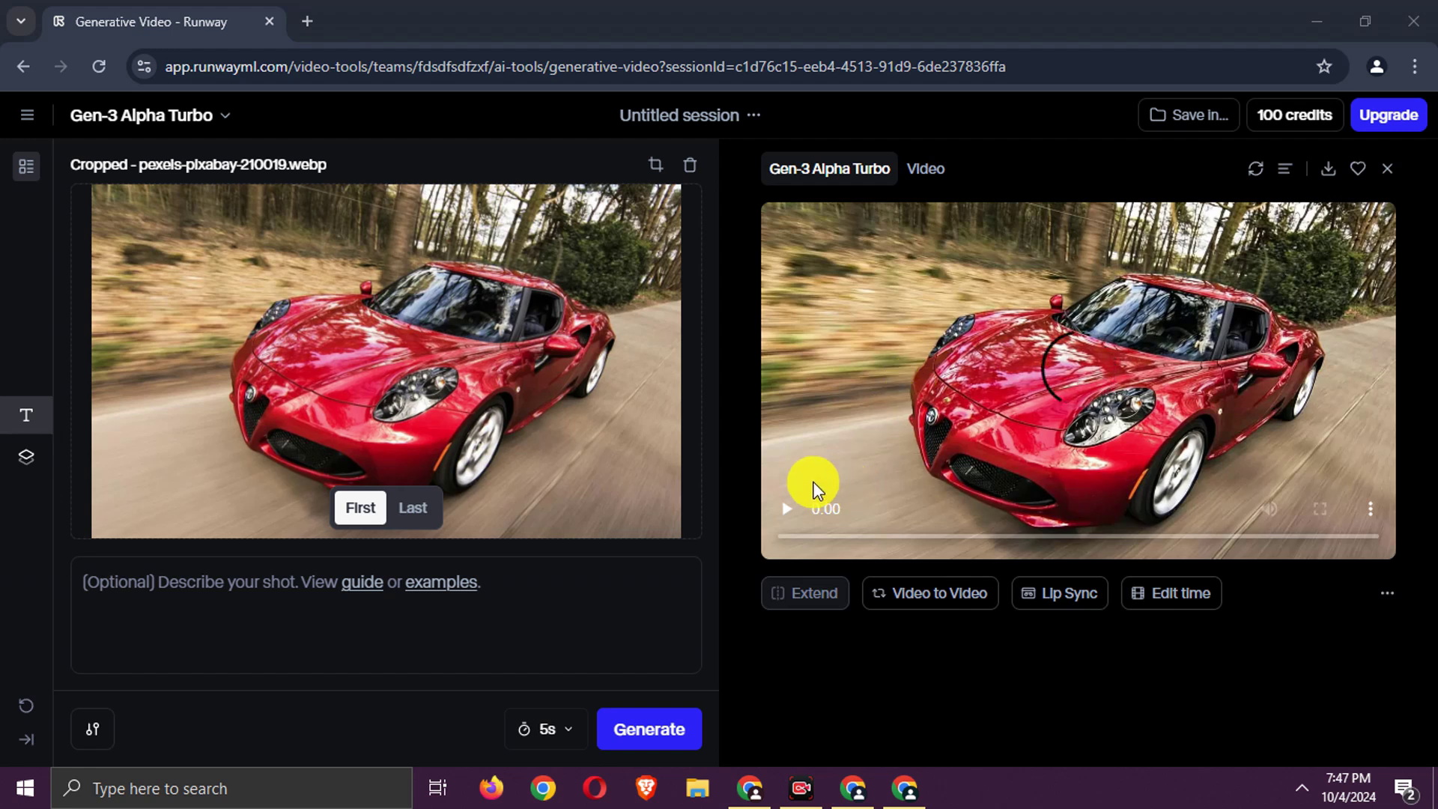
# Play the Runway car video, download it as an MP4, and open it in VLC.
pyautogui.click(777, 510)
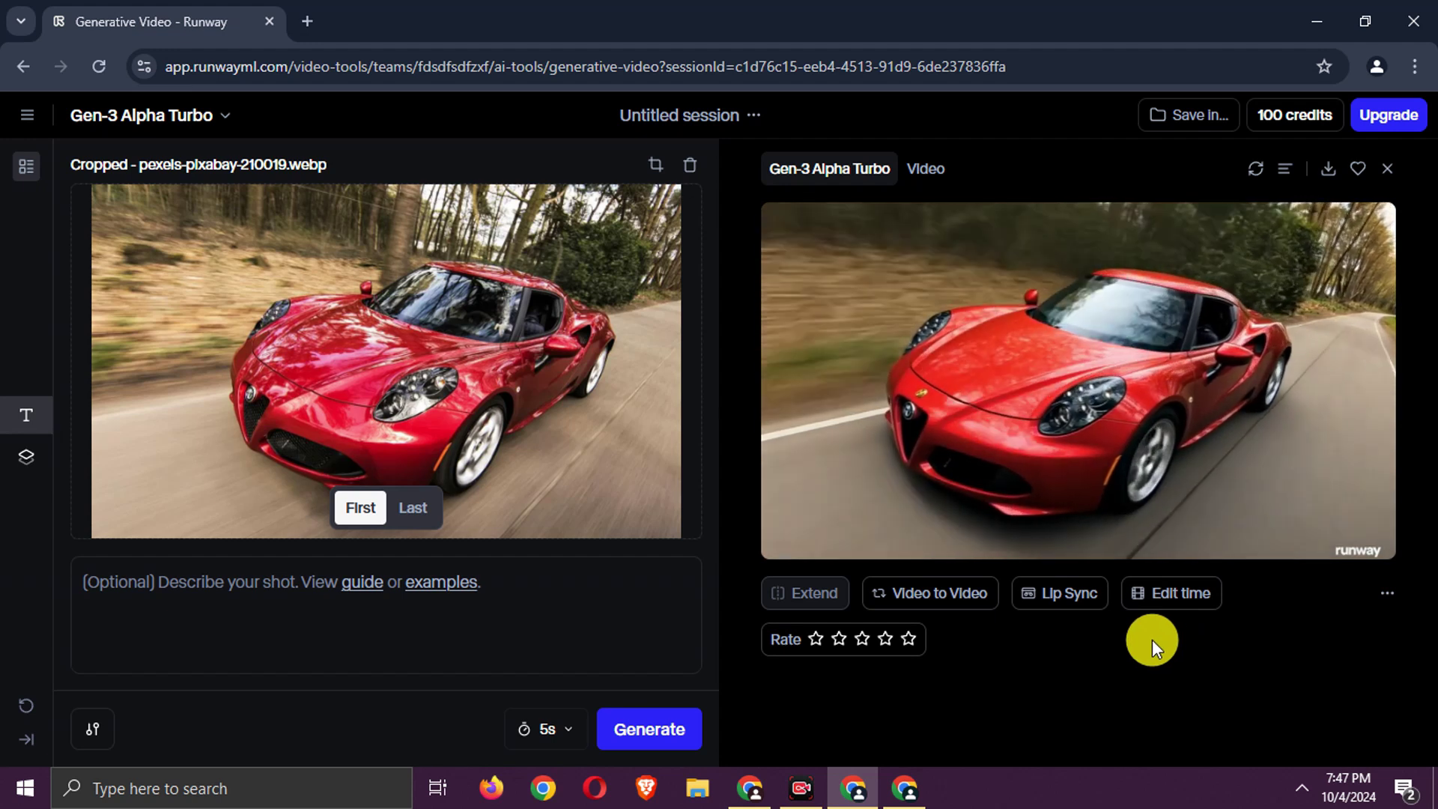
pyautogui.click(1329, 174)
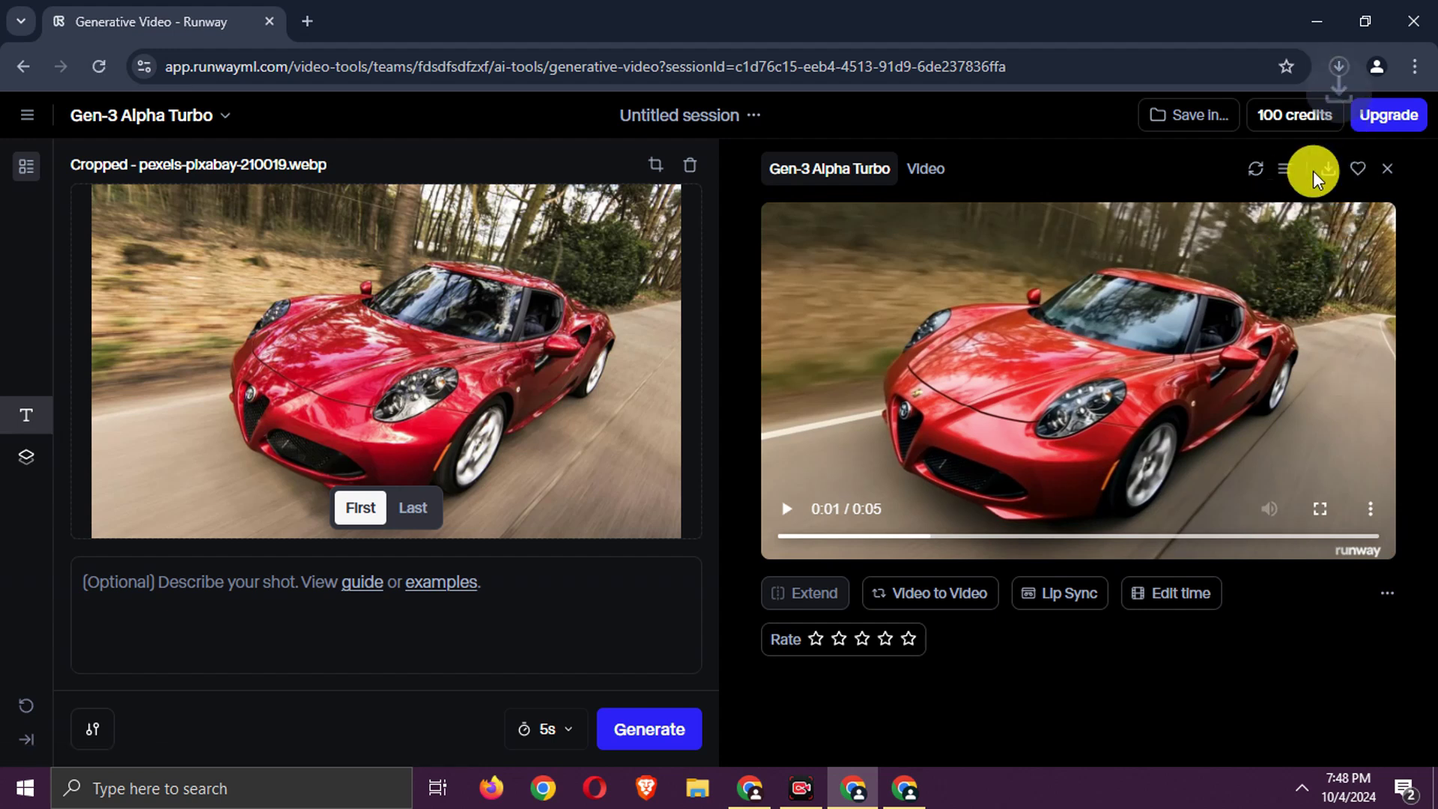
pyautogui.click(1337, 67)
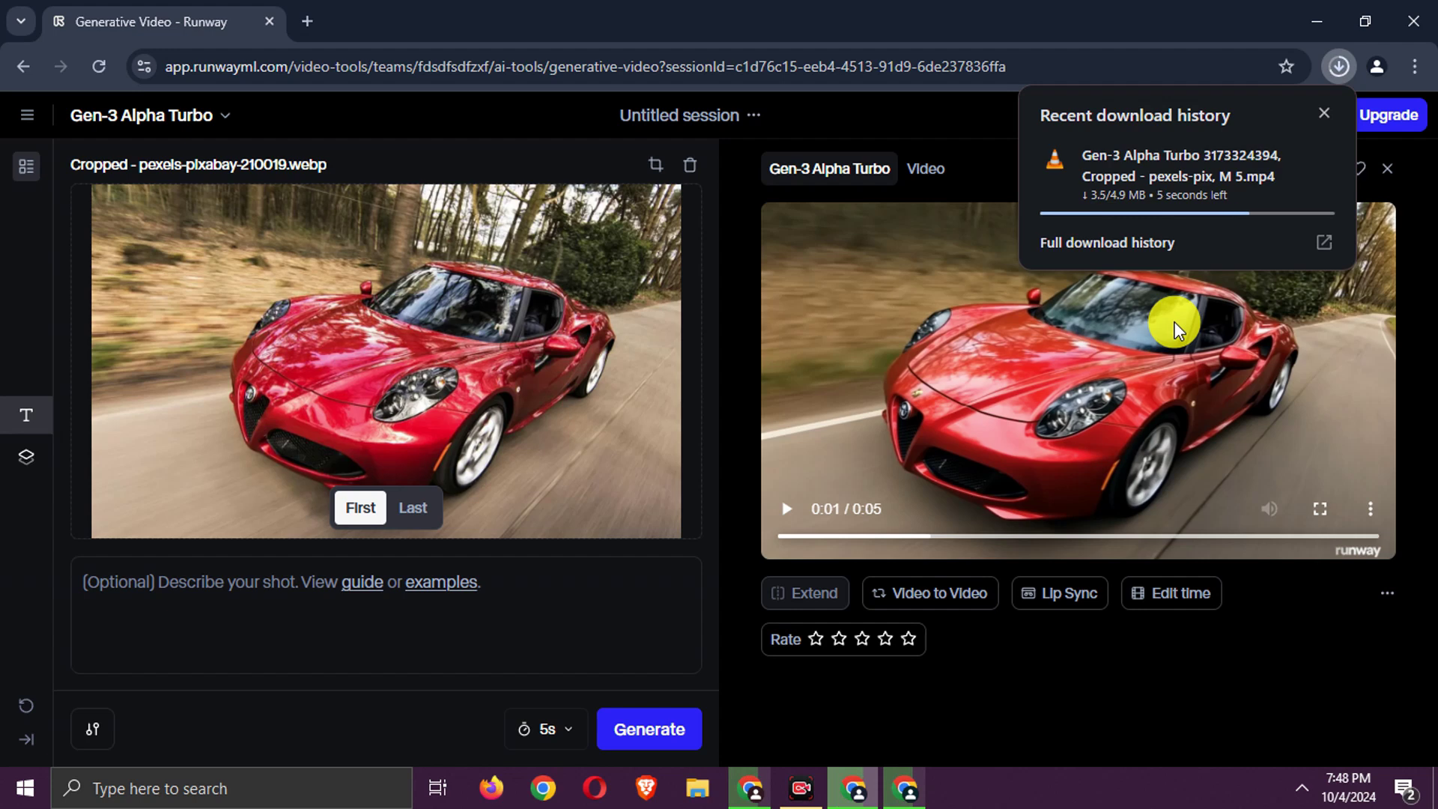
pyautogui.click(1318, 161)
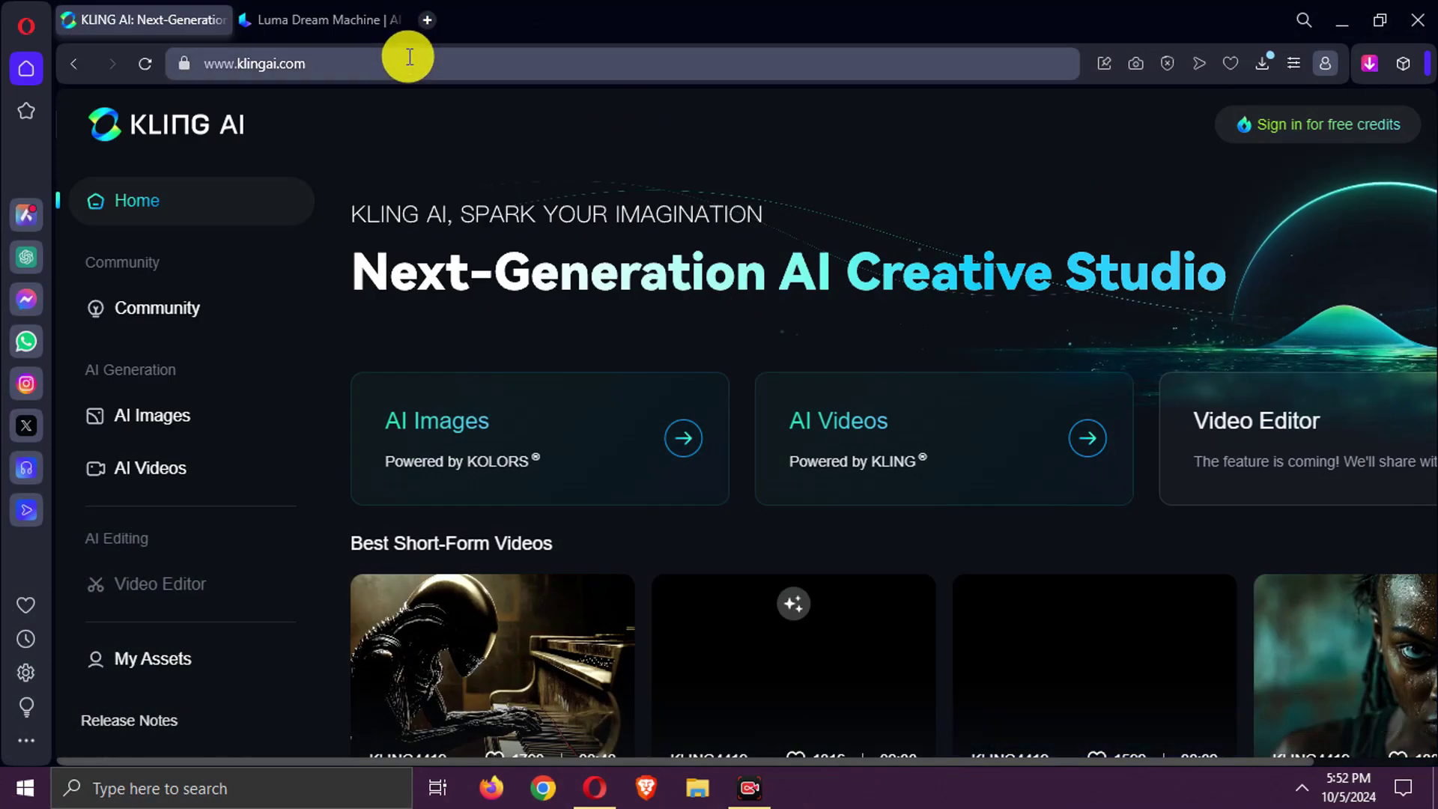
# Flip between the Luma Dream Machine and Kling AI tabs, finishing on Dream Machine.
pyautogui.click(345, 30)
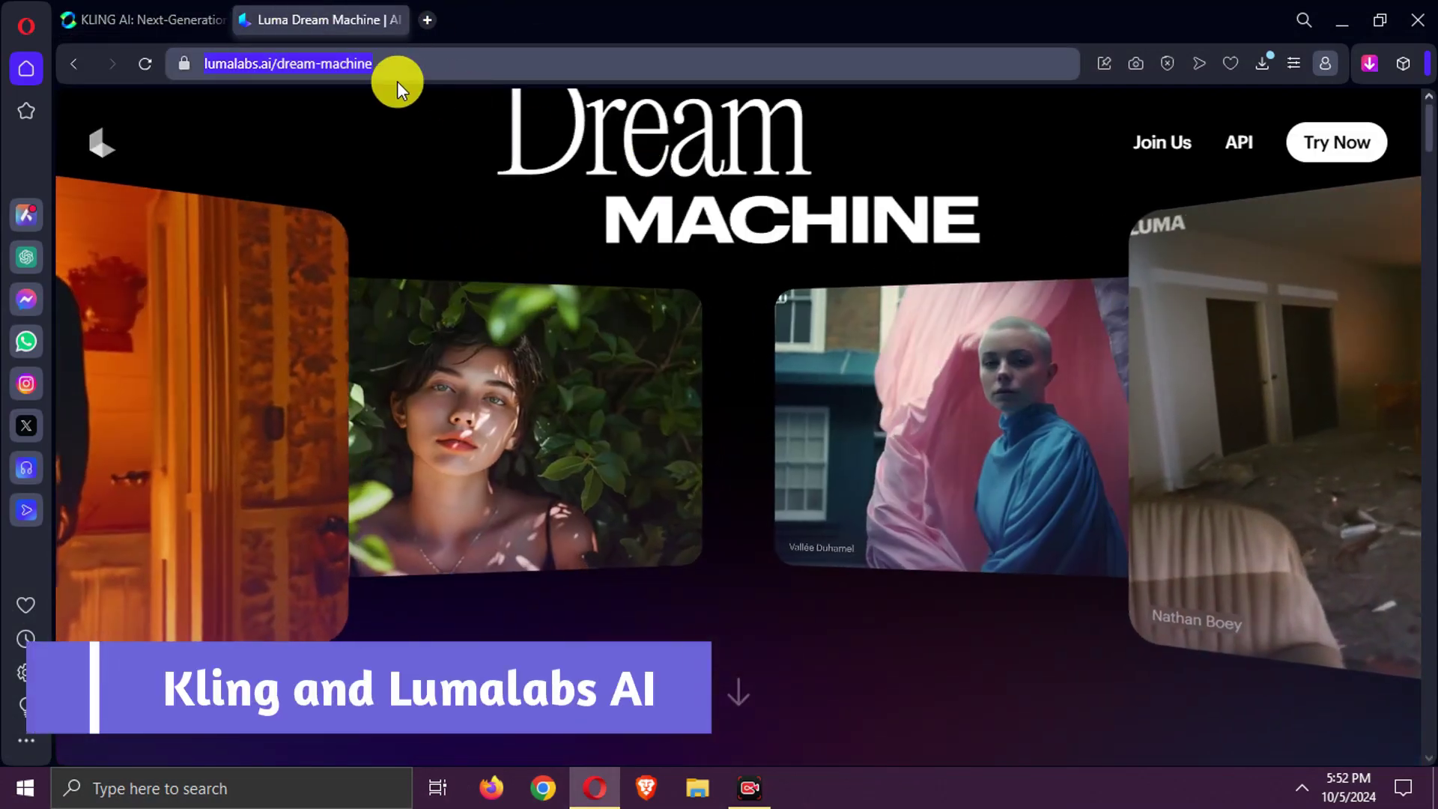
pyautogui.click(168, 14)
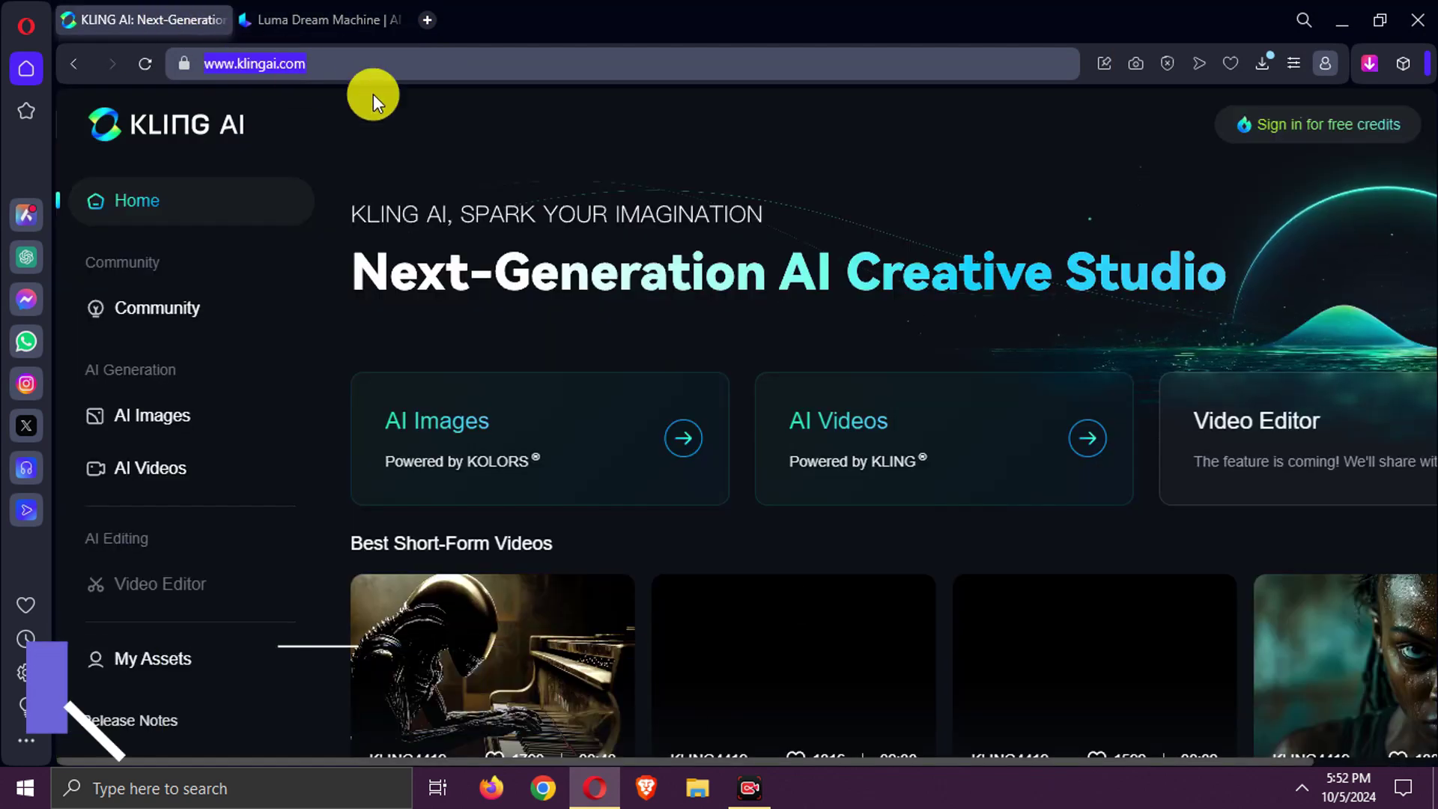
pyautogui.click(293, 25)
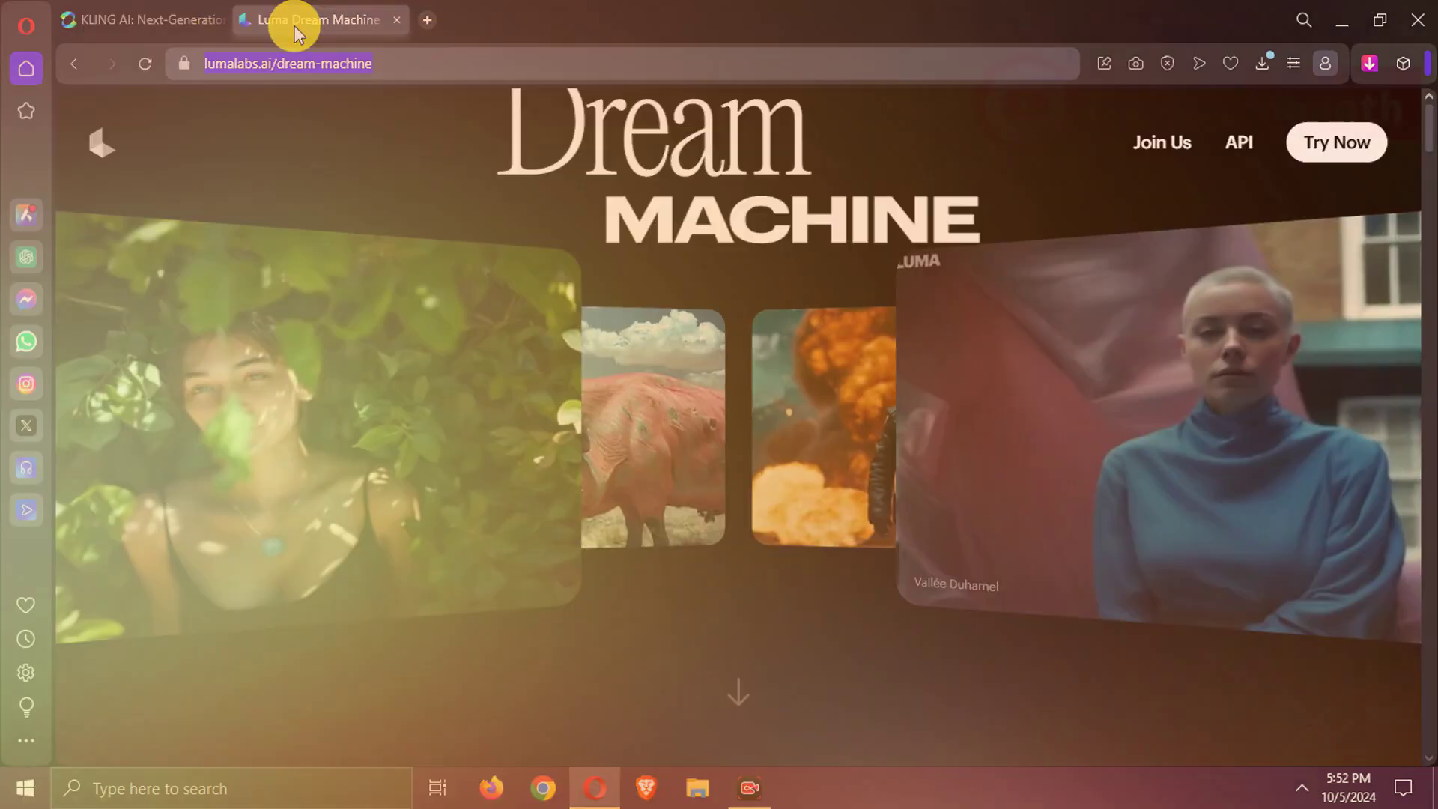